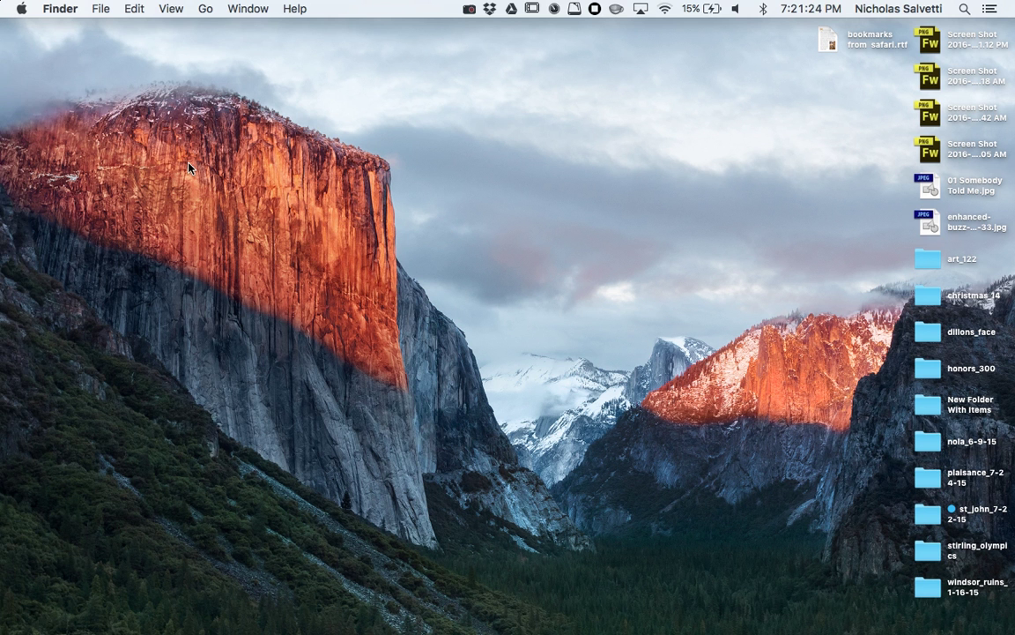
- Open the ben folder in Google Drive and Quick Look preview File_001.jpeg
key(super+n)
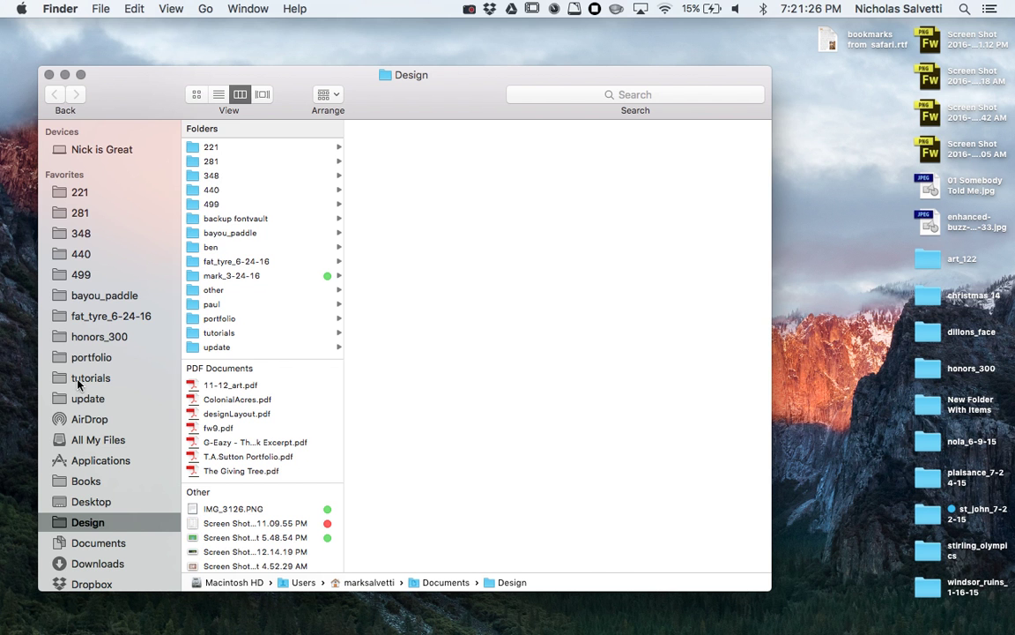
scroll(116, 422, down, 5)
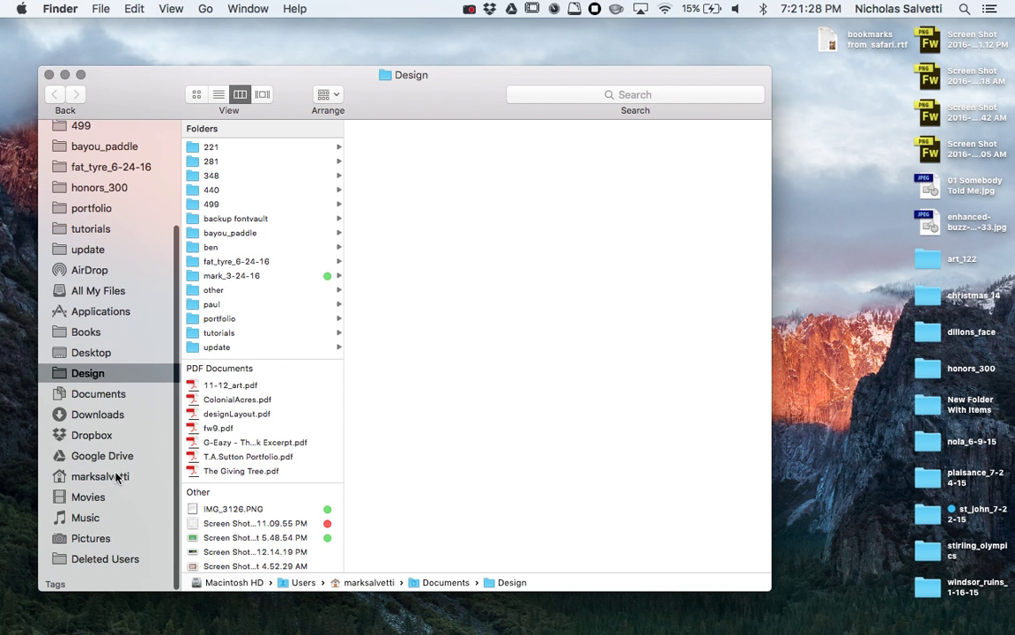
click(113, 455)
click(242, 298)
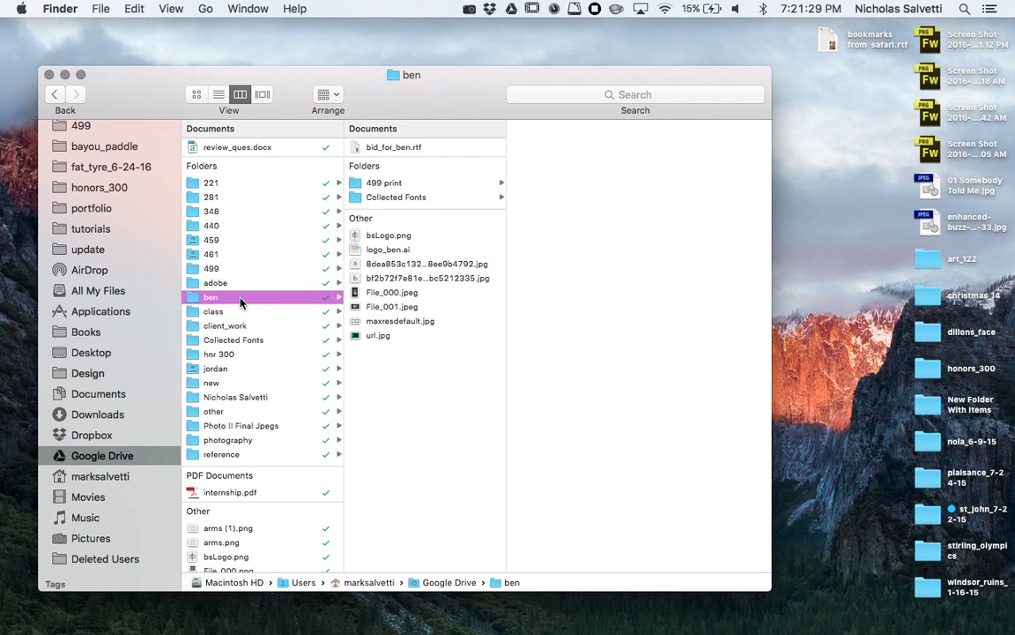
click(432, 306)
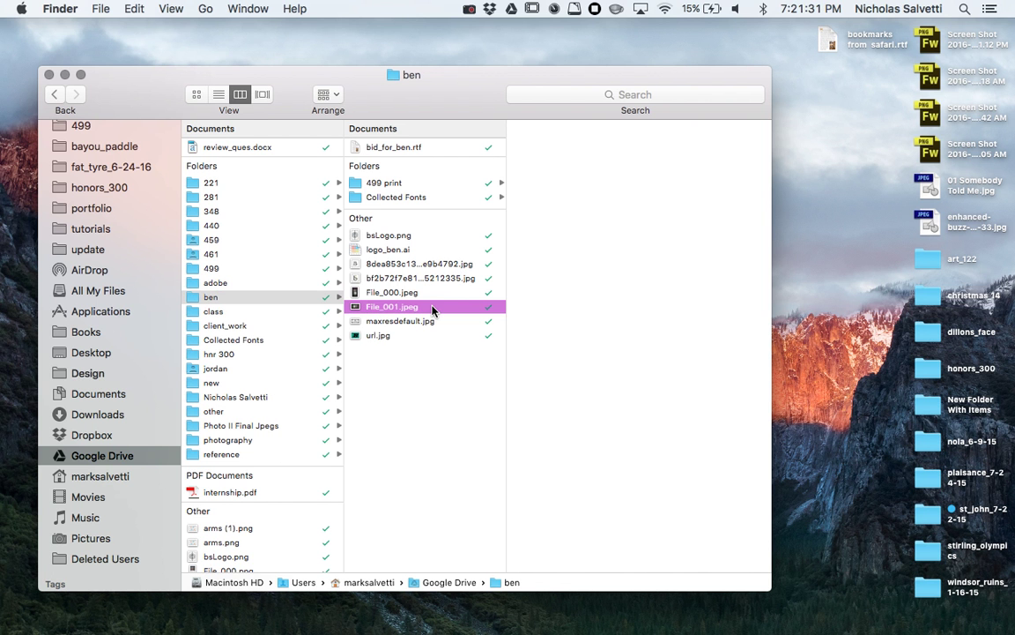
key(space)
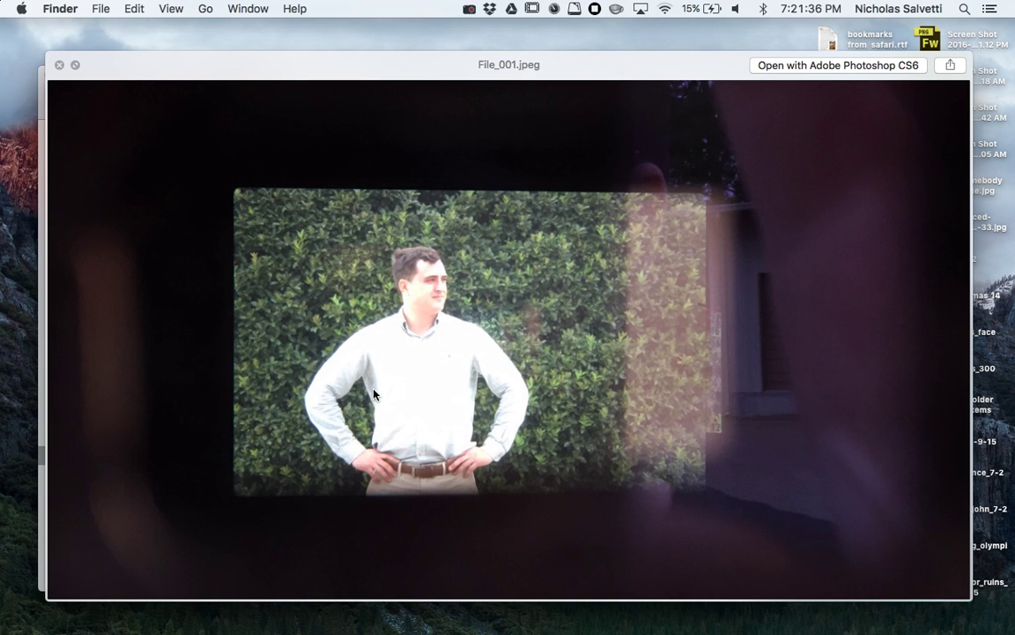
key(space)
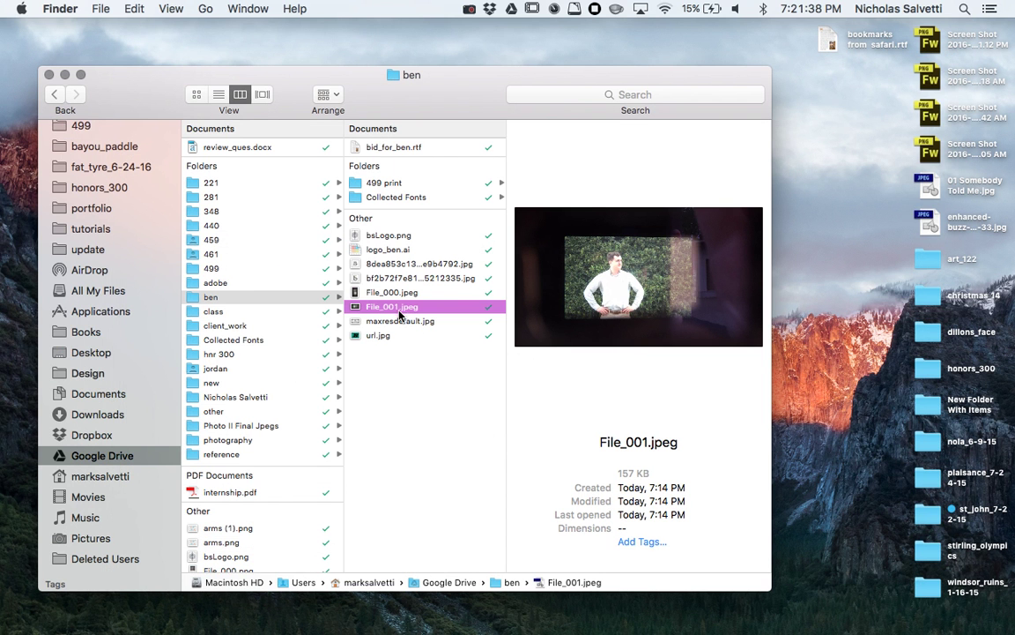
- Drop File_001.jpeg onto the Photoshop CS6 Dock icon to launch it
drag(393, 306, 10, 326)
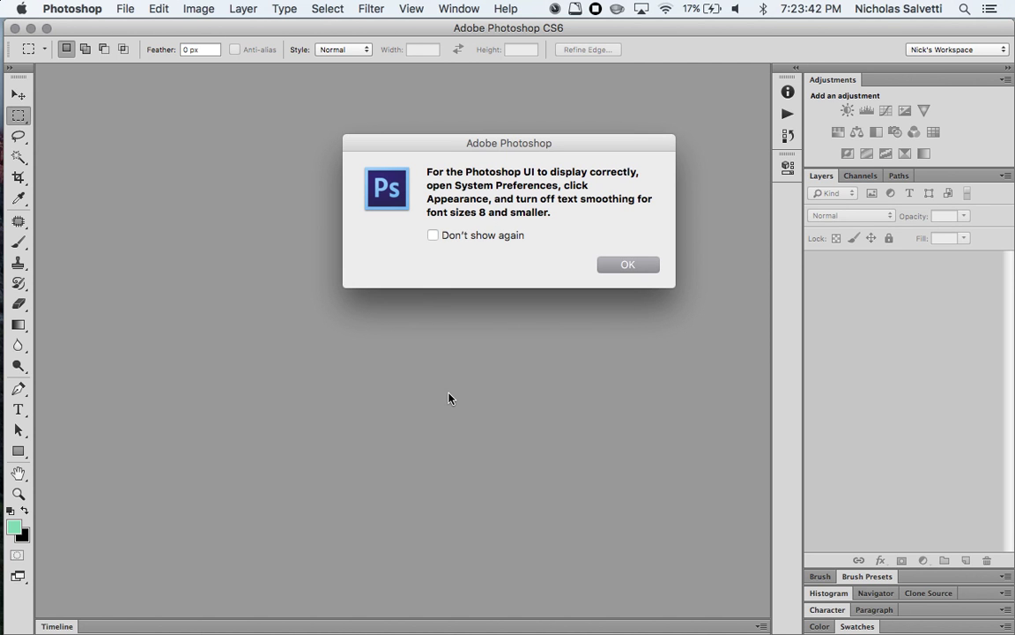
- Dismiss the text-smoothing alert and zoom in on the File_001.jpeg portrait
key(Return)
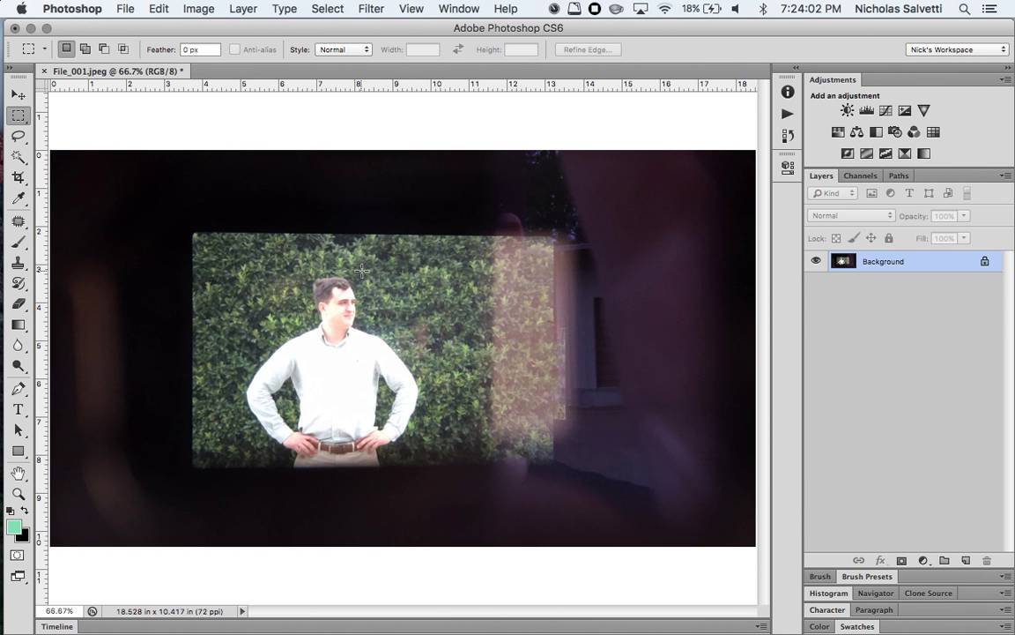
key(super+plus)
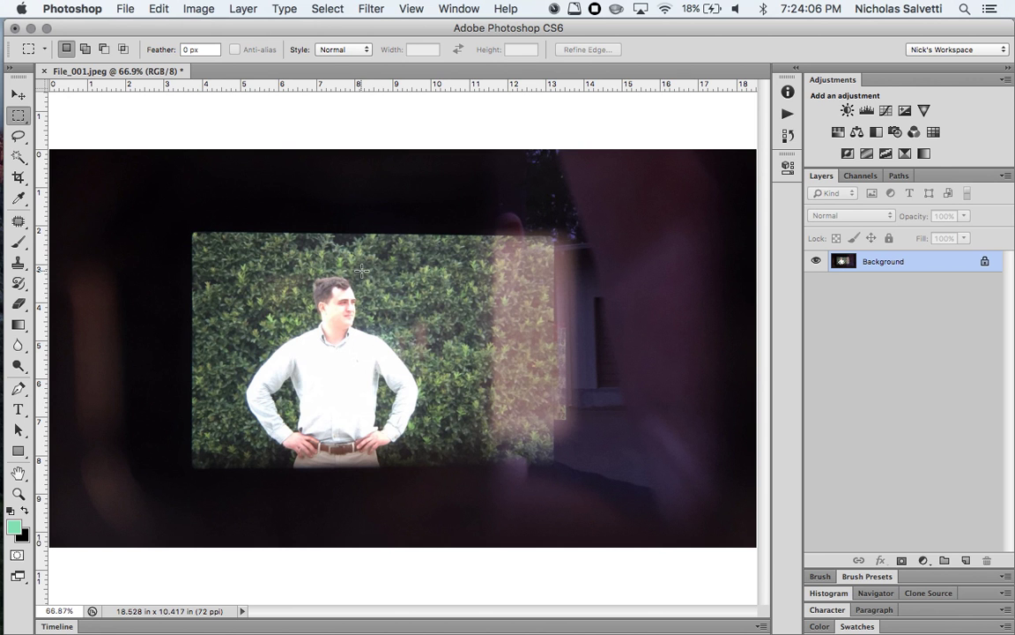
- Switch to the Move tool and bring up the adjustment layer types list
key(v)
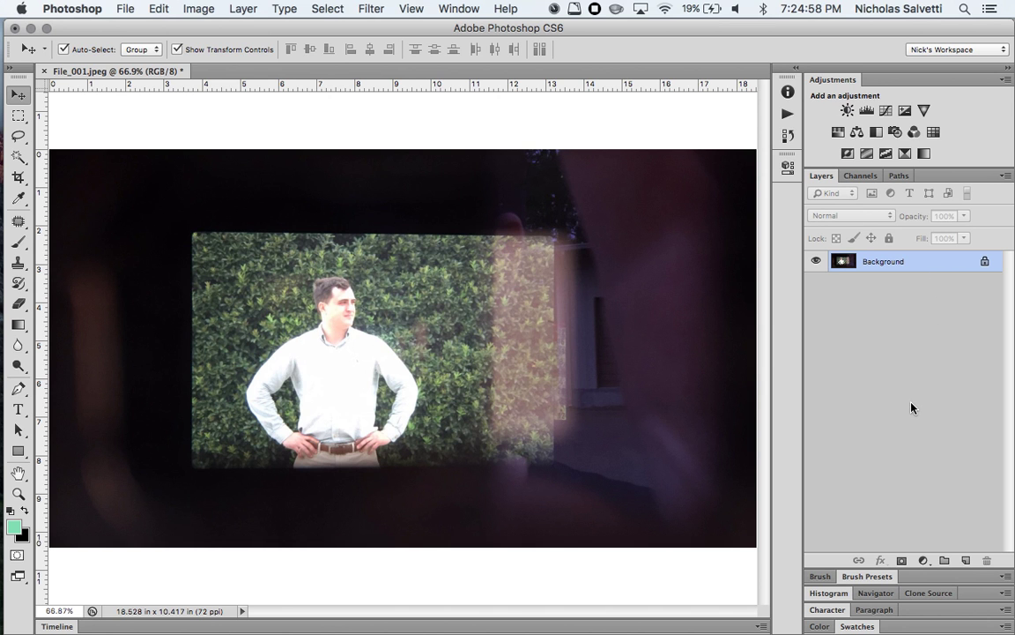
click(923, 560)
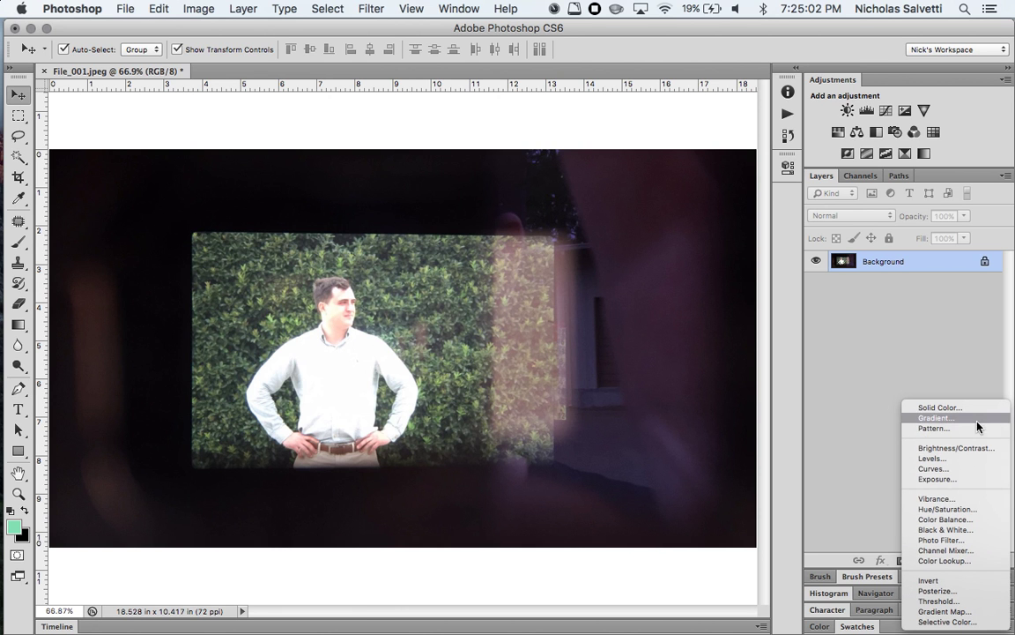
click(892, 476)
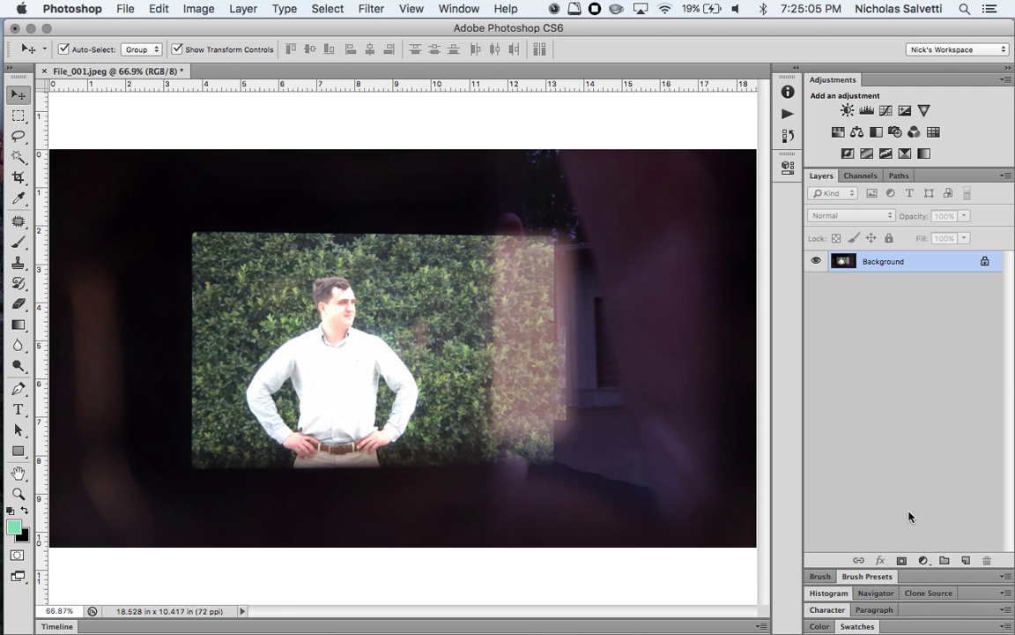
click(924, 562)
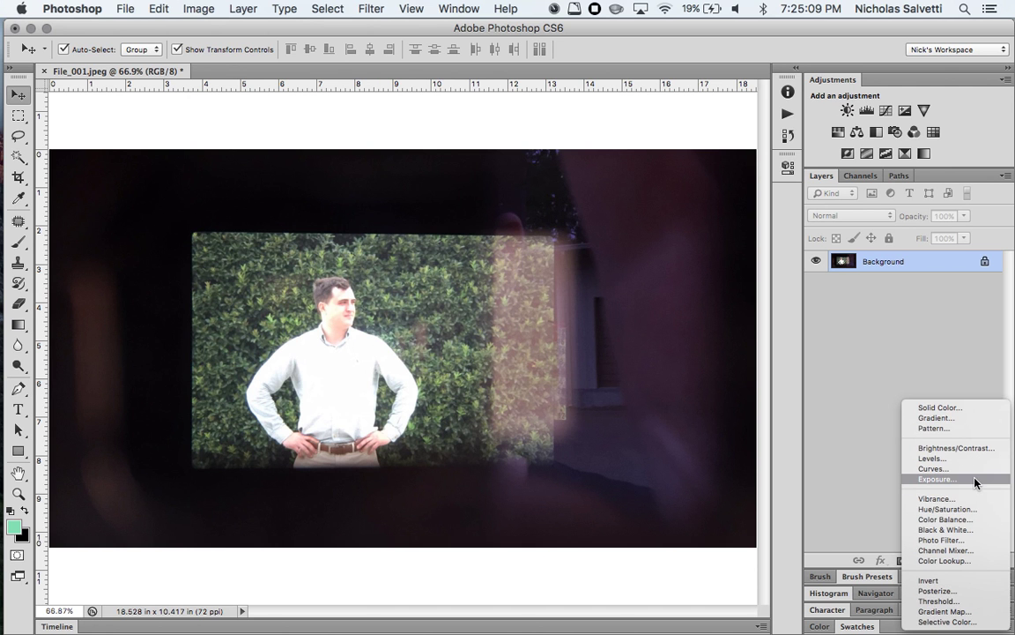
click(929, 345)
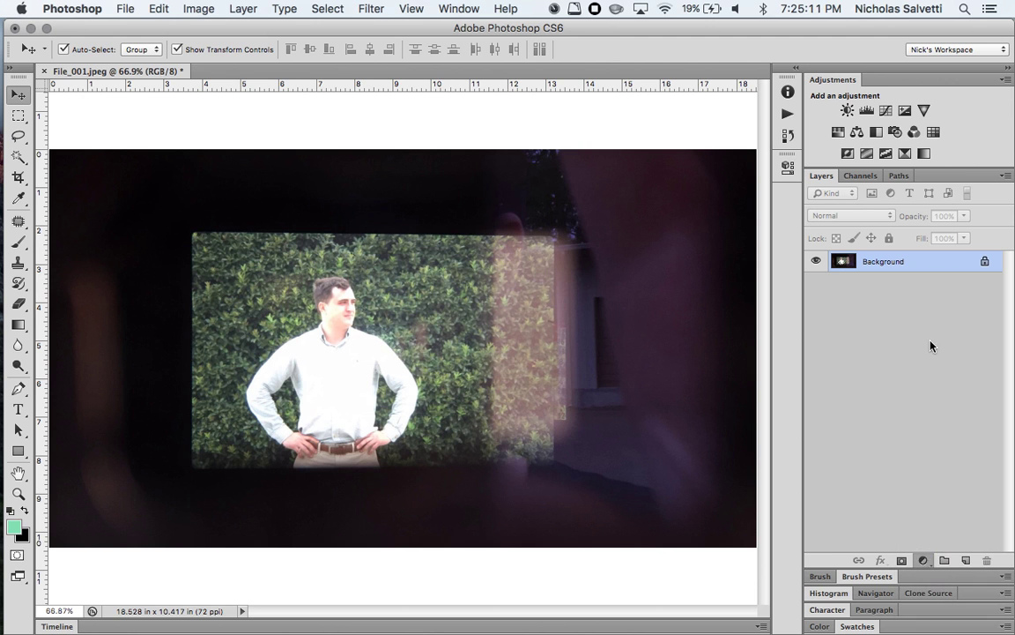
click(847, 111)
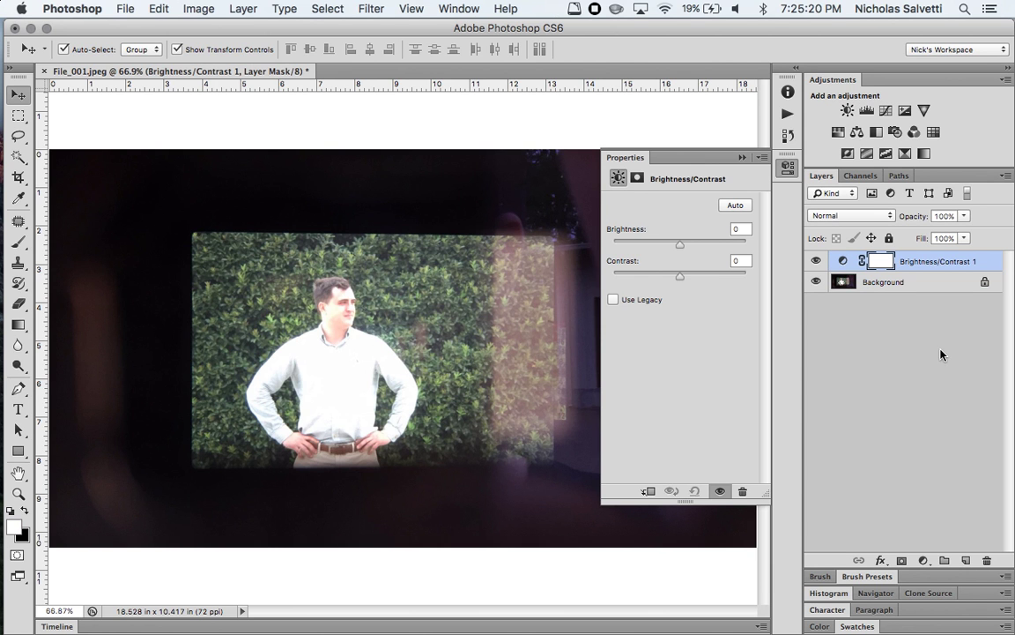
click(922, 376)
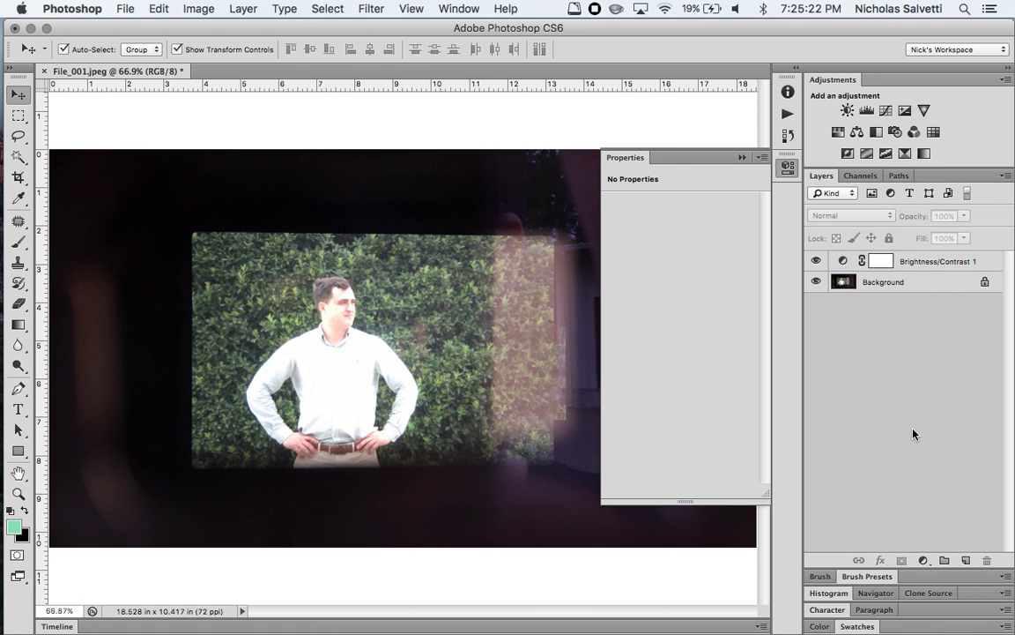
click(924, 561)
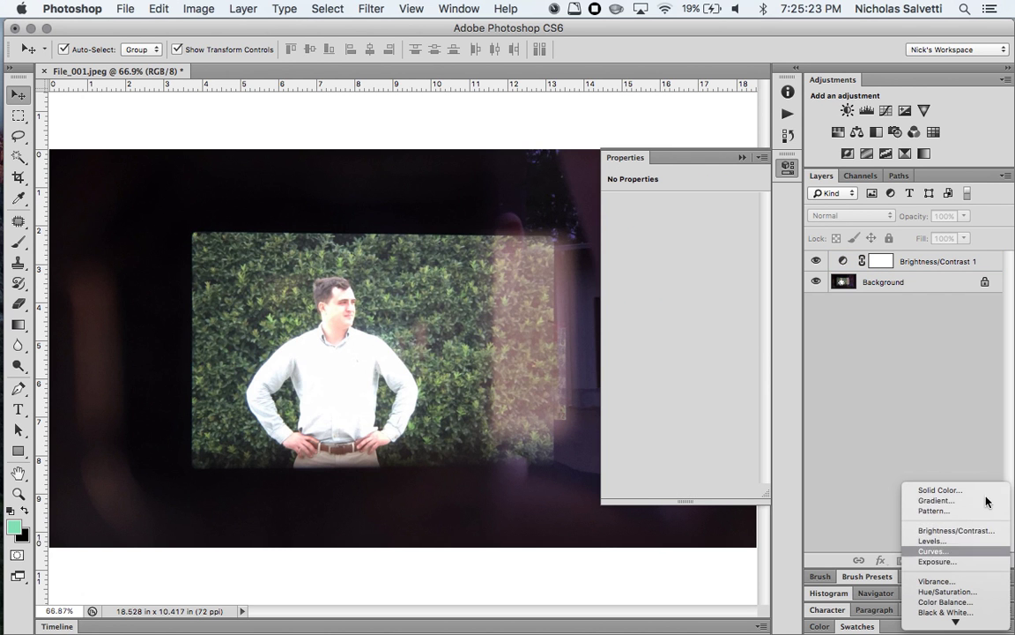
click(957, 531)
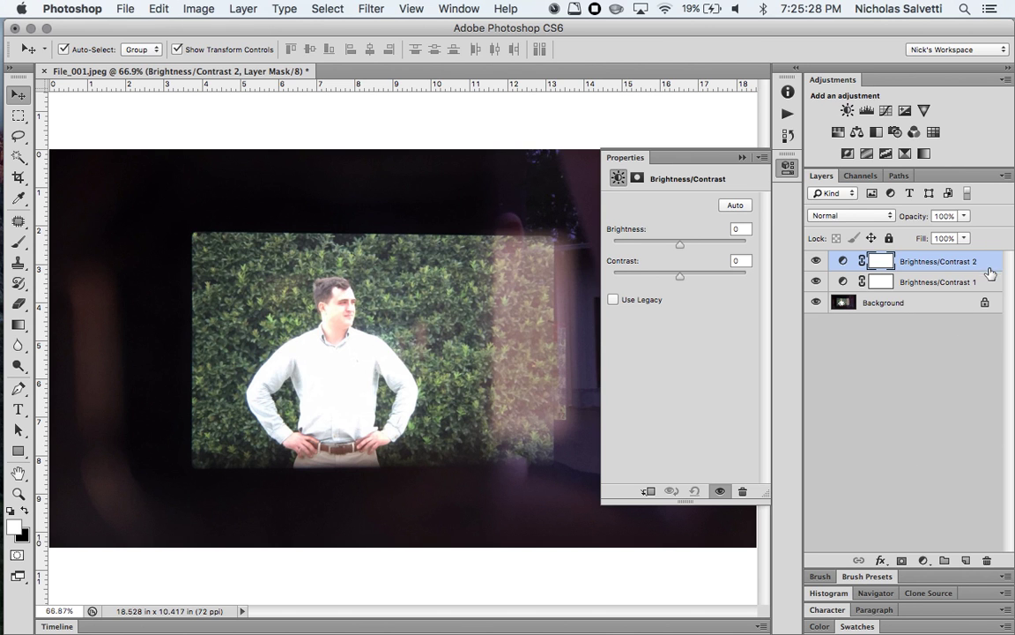
click(989, 265)
key(BackSpace)
click(899, 397)
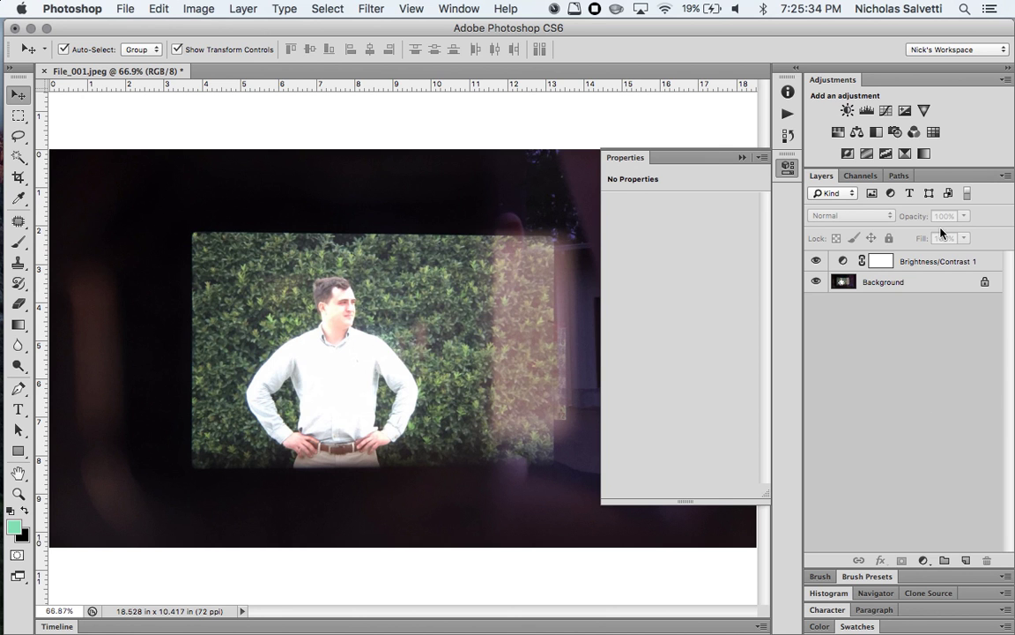
click(984, 269)
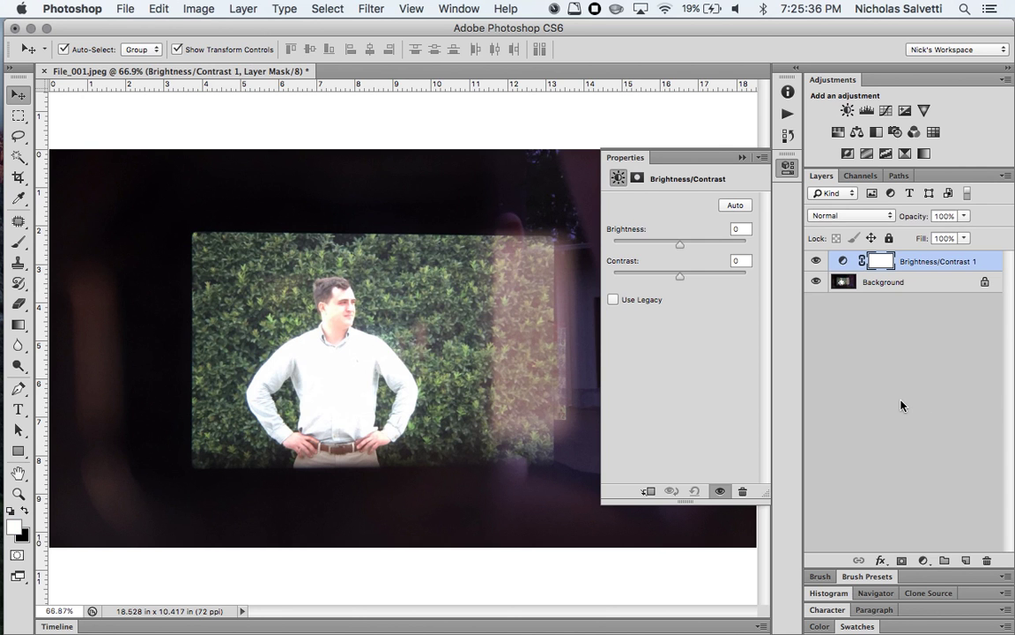
key(Delete)
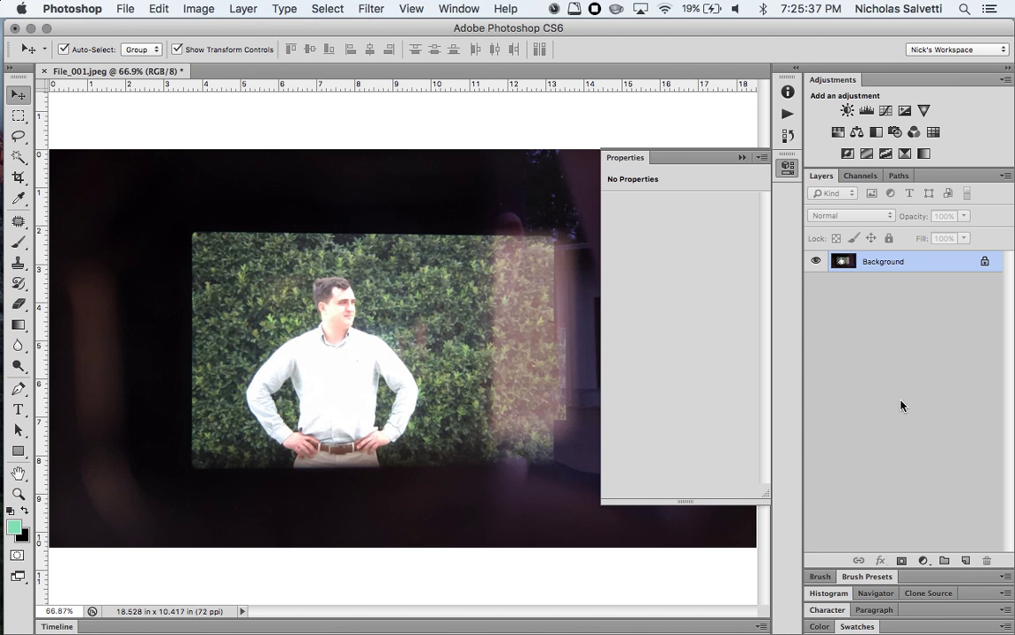
click(967, 561)
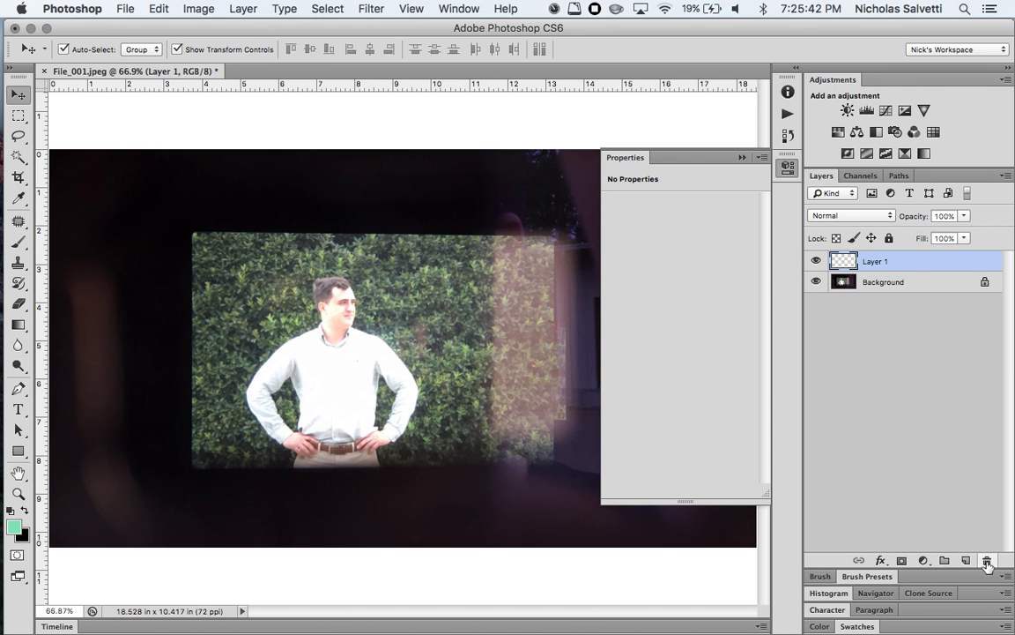
click(987, 563)
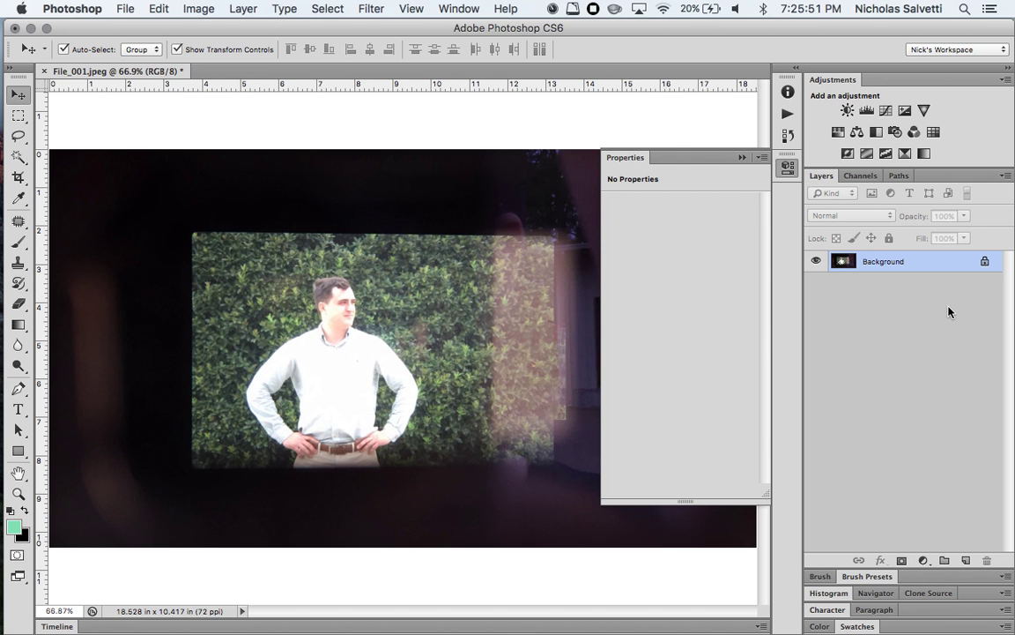
- Add a Brightness/Contrast adjustment layer with brightness 13 and contrast -50
click(848, 112)
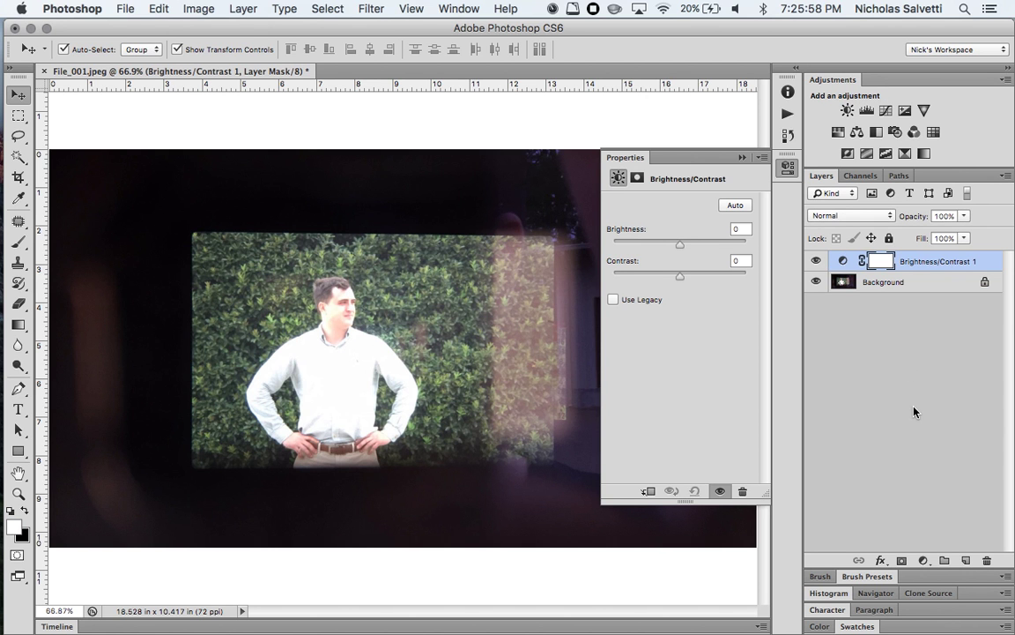
drag(679, 246, 574, 248)
mouse_move(689, 244)
mouse_down()
mouse_move(745, 247)
mouse_move(571, 231)
mouse_move(705, 251)
mouse_move(677, 255)
mouse_move(686, 253)
mouse_up()
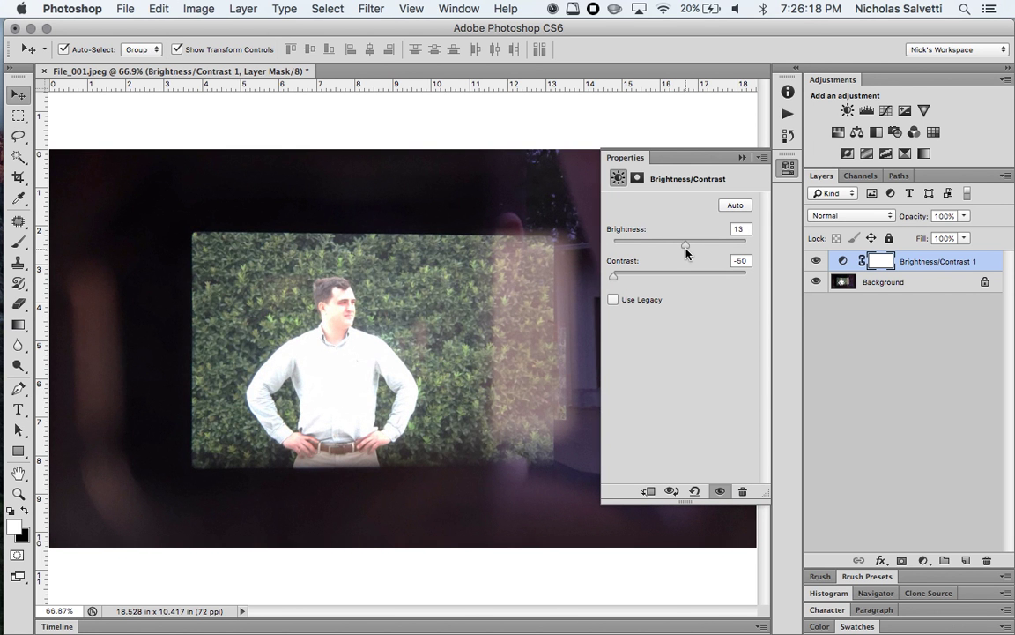
click(923, 561)
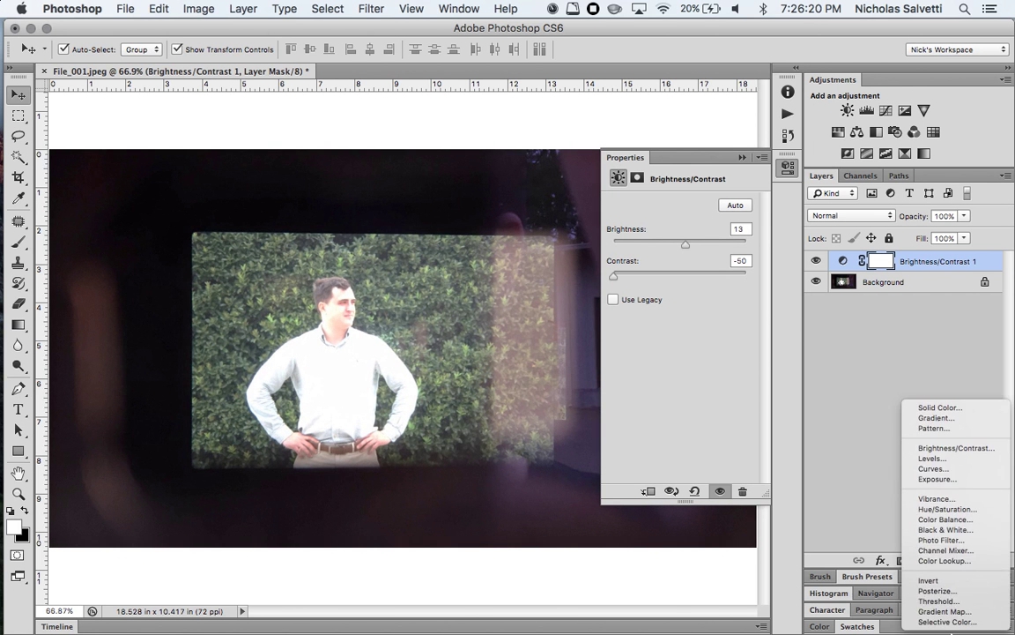
- Add a Hue/Saturation adjustment layer with saturation +40
click(948, 508)
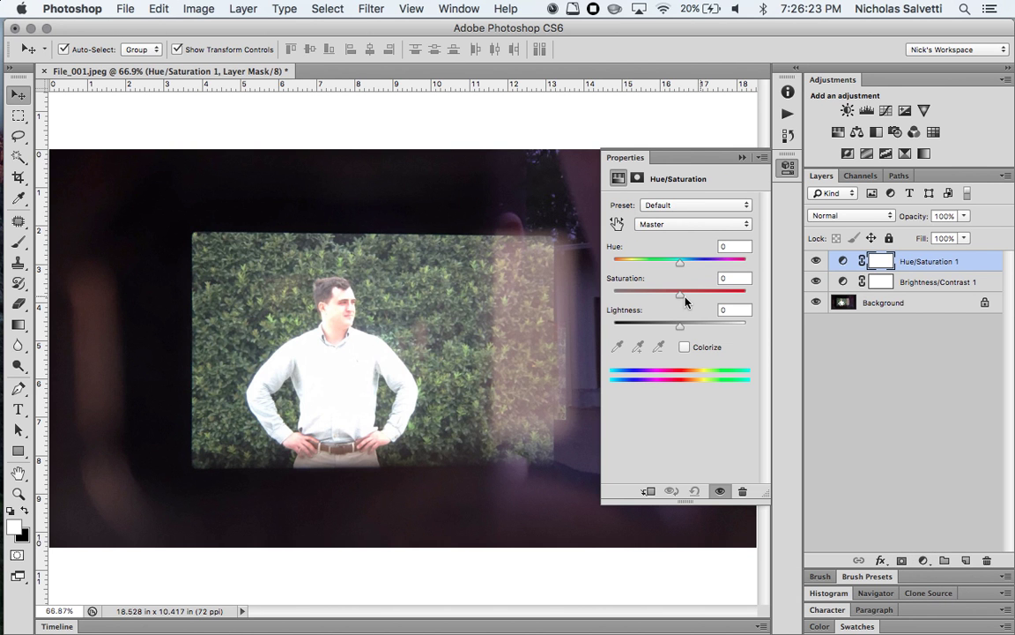
drag(683, 295, 752, 302)
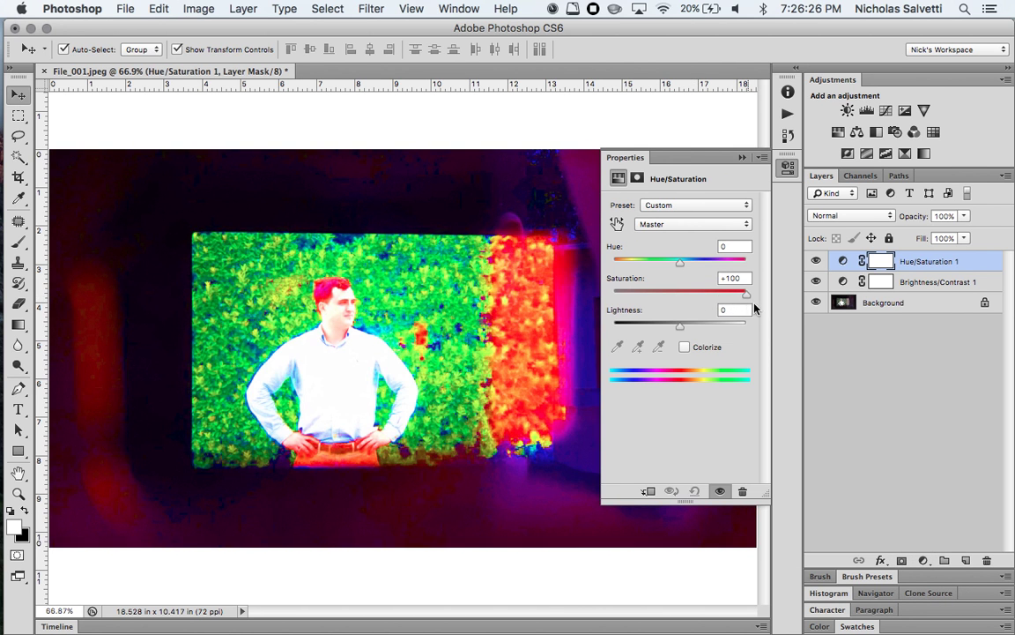
click(920, 403)
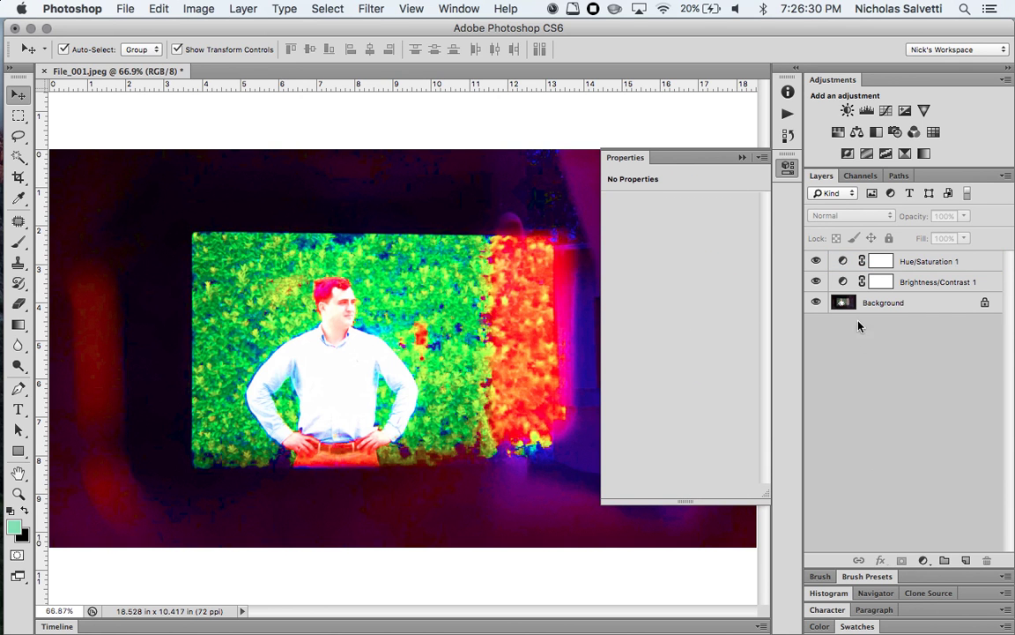
click(842, 262)
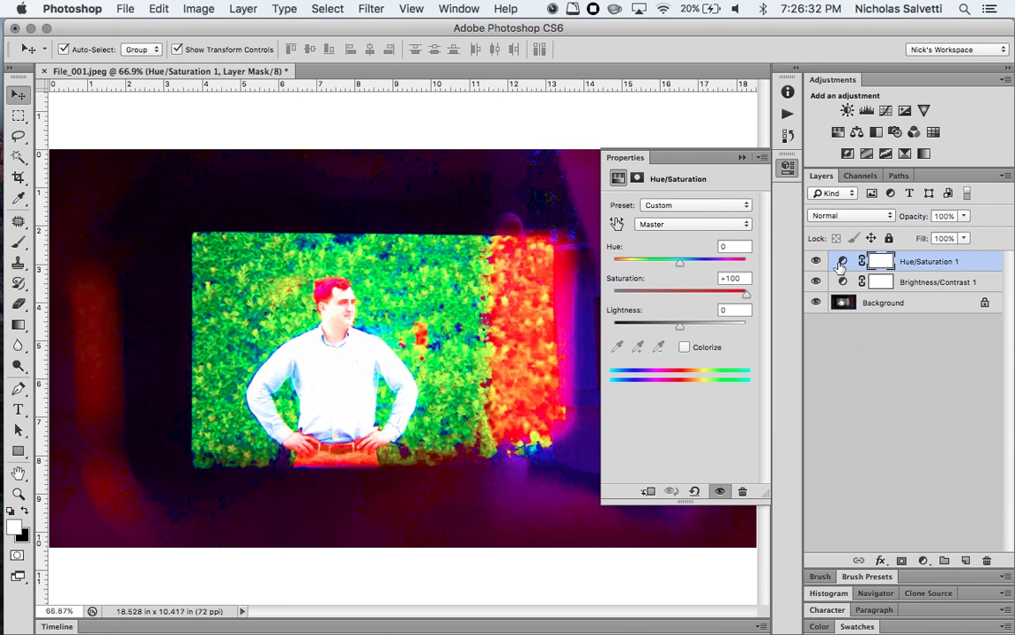
click(843, 262)
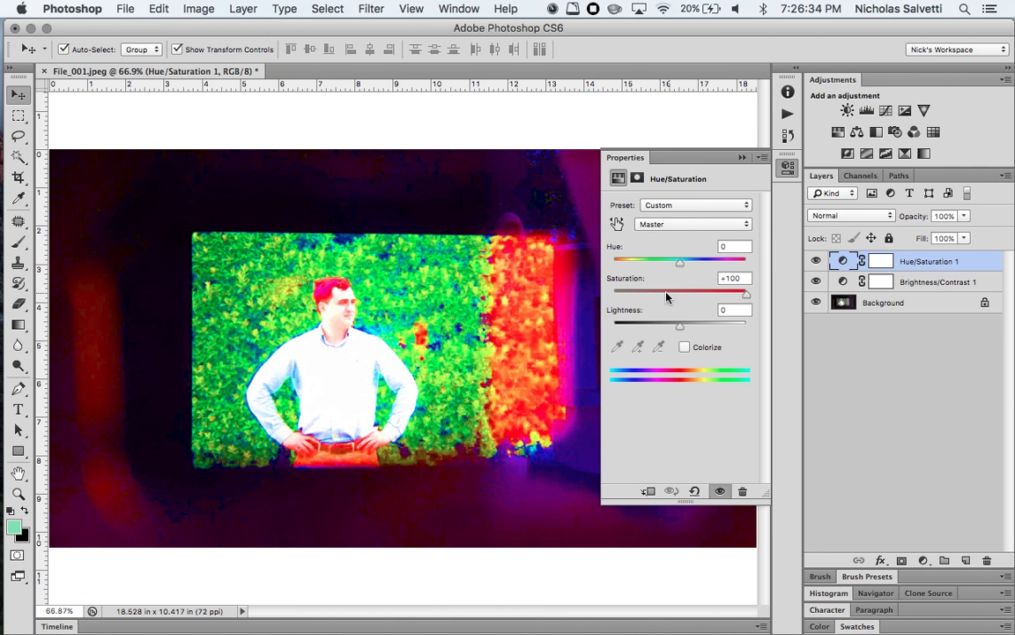
drag(651, 296, 707, 294)
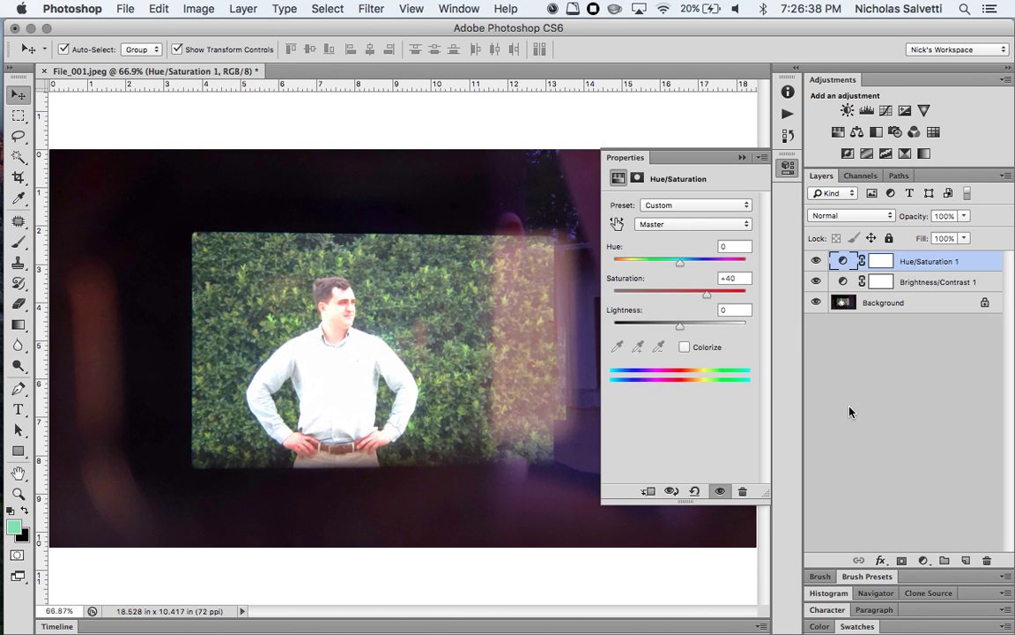
click(835, 330)
- Group Hue/Saturation 1 and Brightness/Contrast 1 into Group 1 and hide it
click(970, 262)
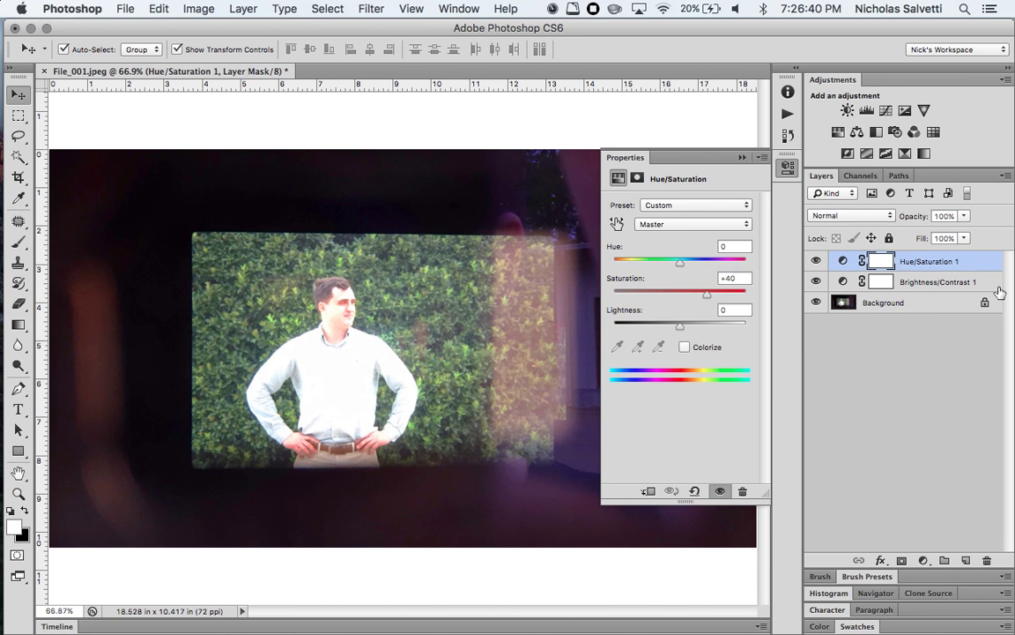
shift+click(986, 284)
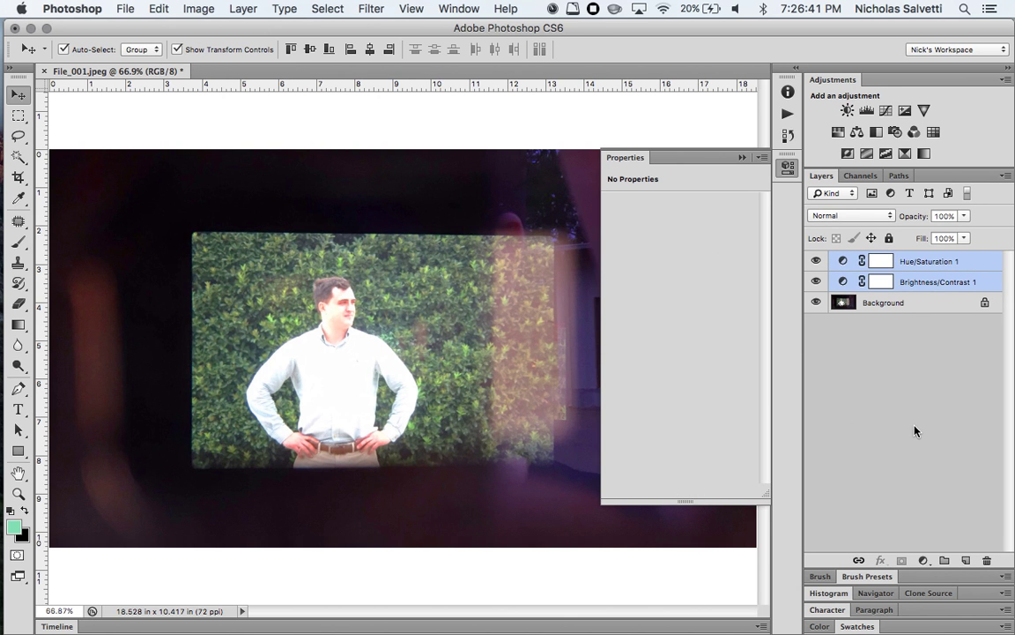
key(super+g)
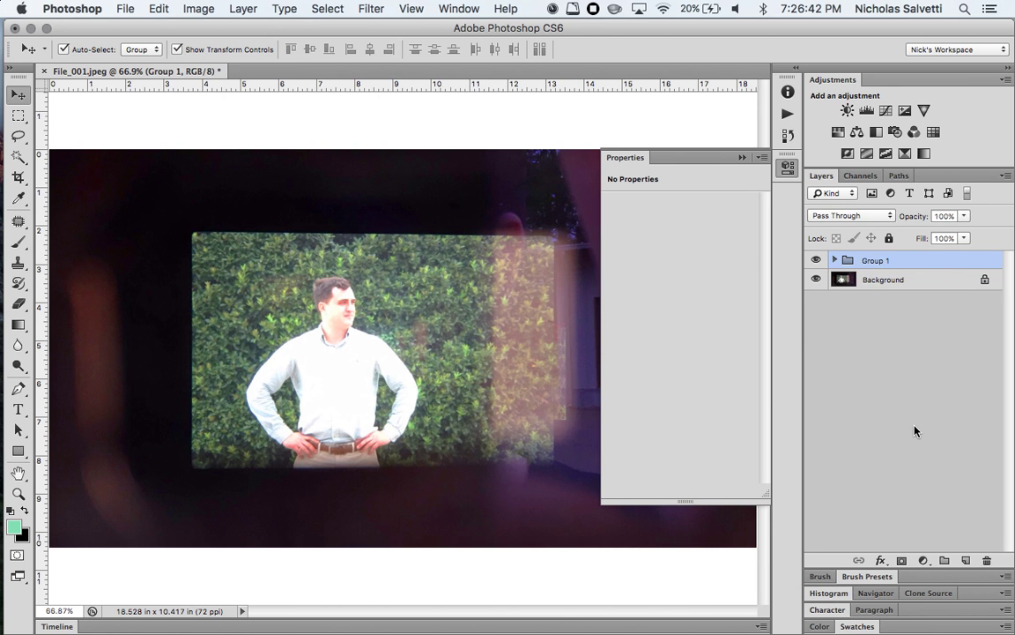
click(816, 261)
click(928, 360)
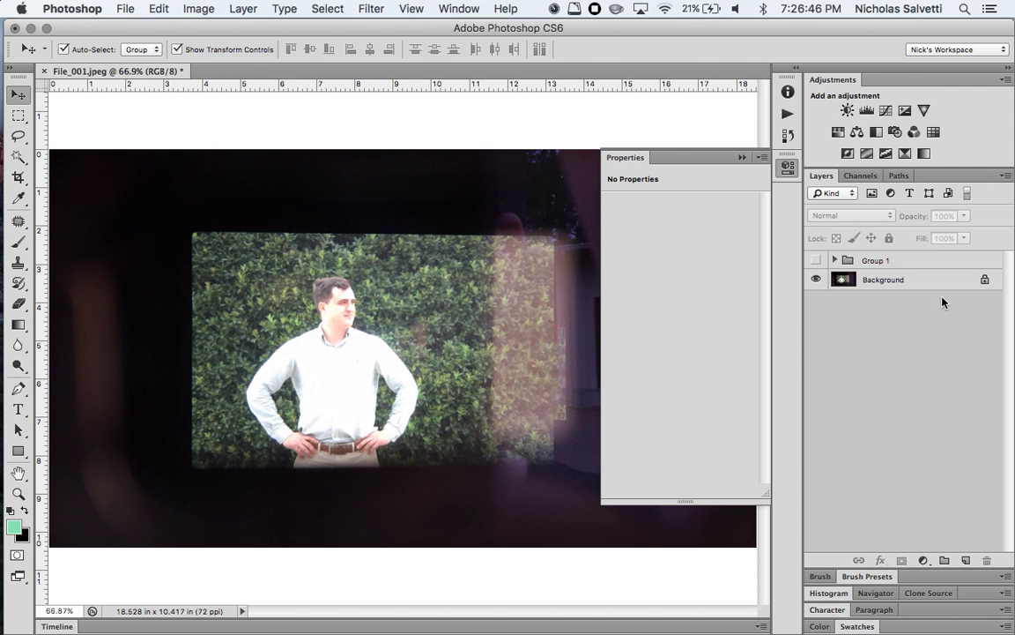
- Duplicate the Background layer and hide the original
click(916, 279)
key(super+j)
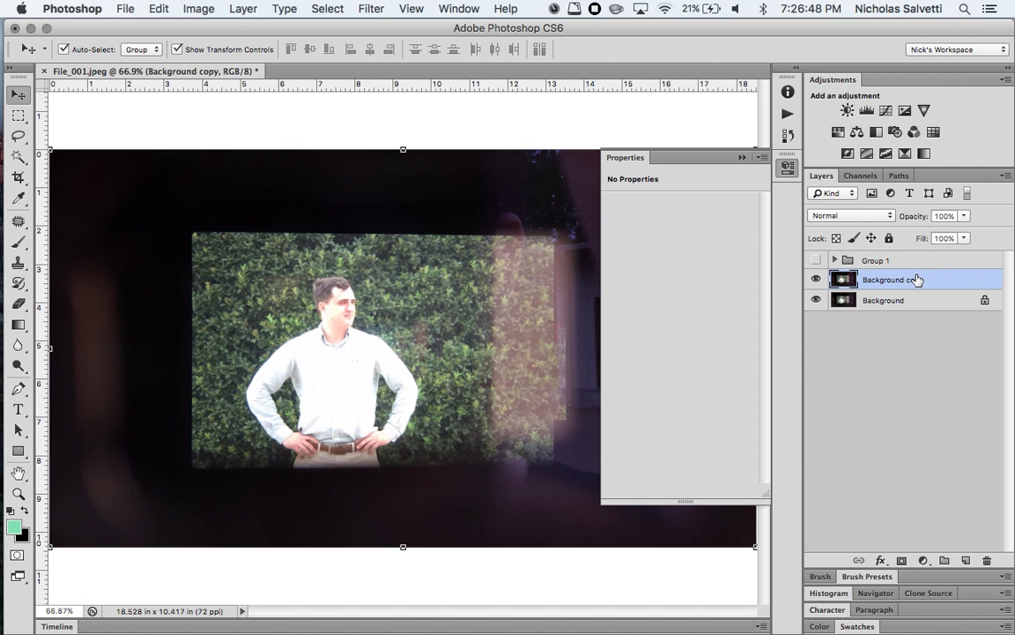
click(816, 300)
- Apply Brightness/Contrast of brightness 39 and contrast -23 to Background copy
click(197, 8)
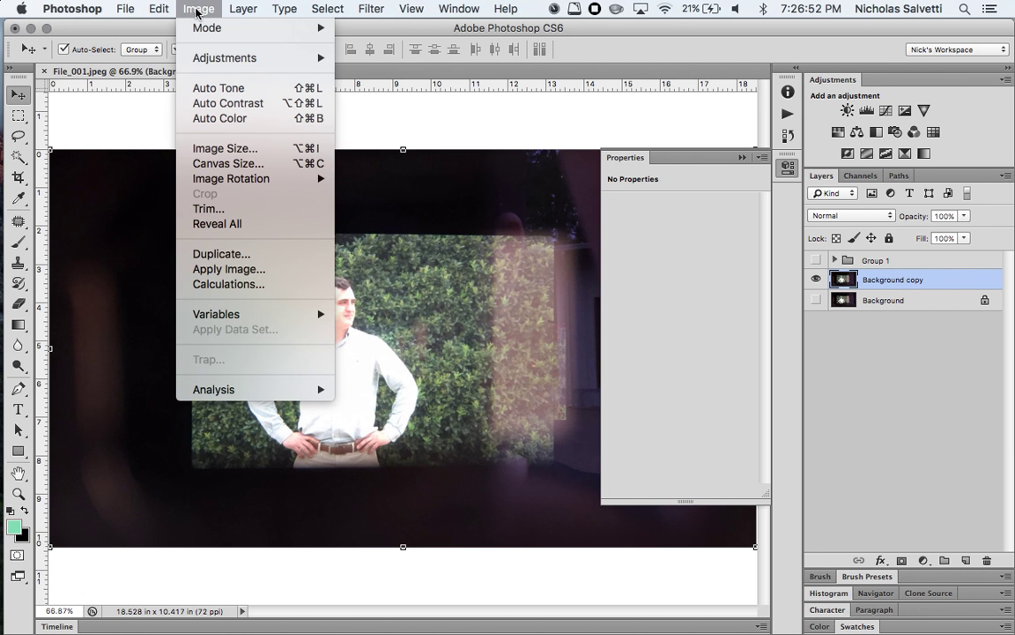
mouse_move(297, 57)
click(419, 64)
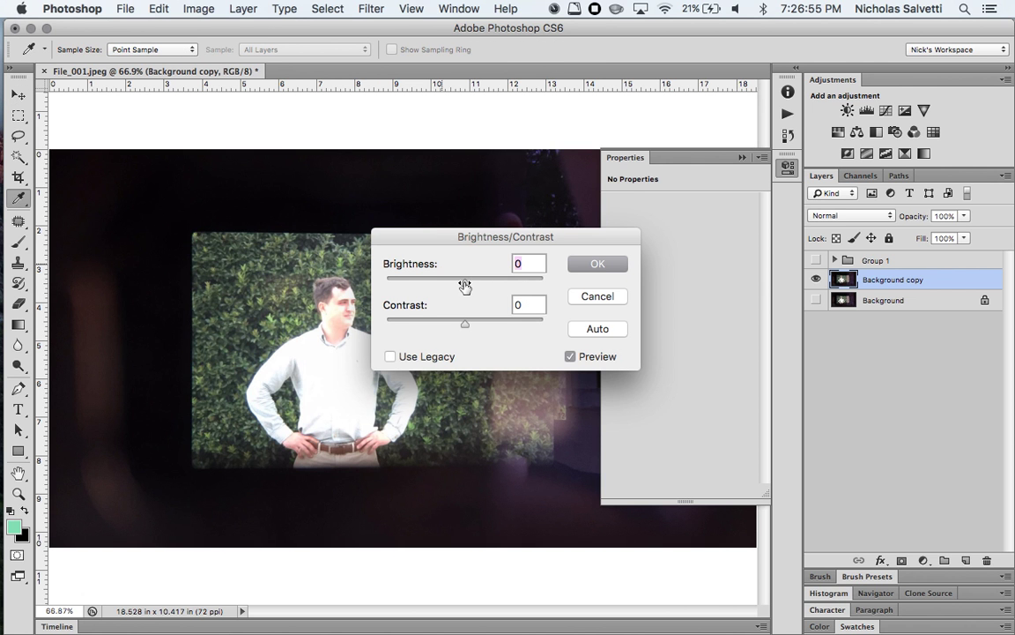
drag(464, 282, 485, 287)
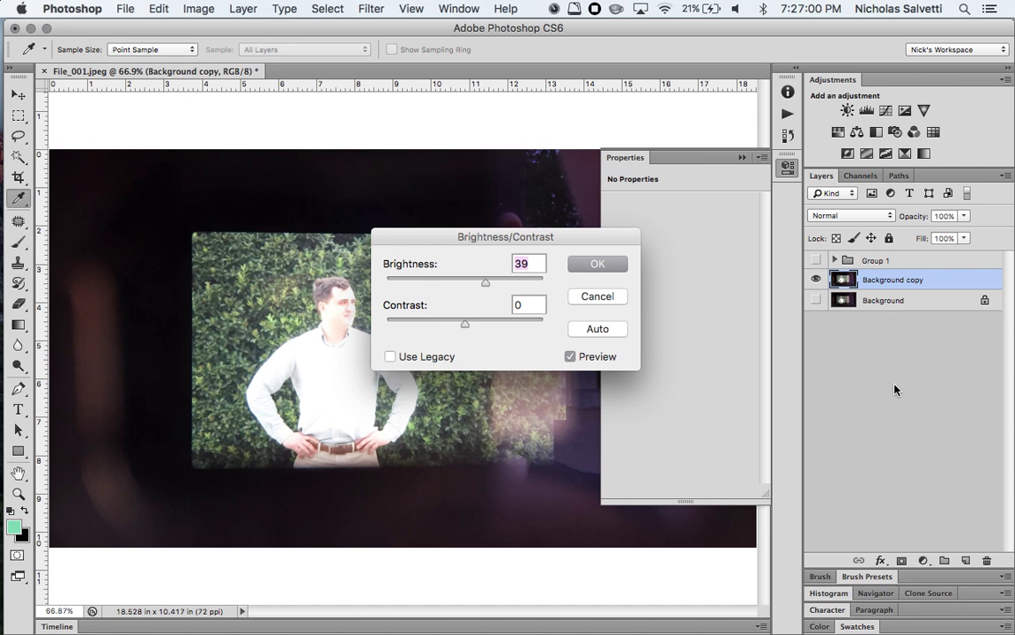
click(428, 323)
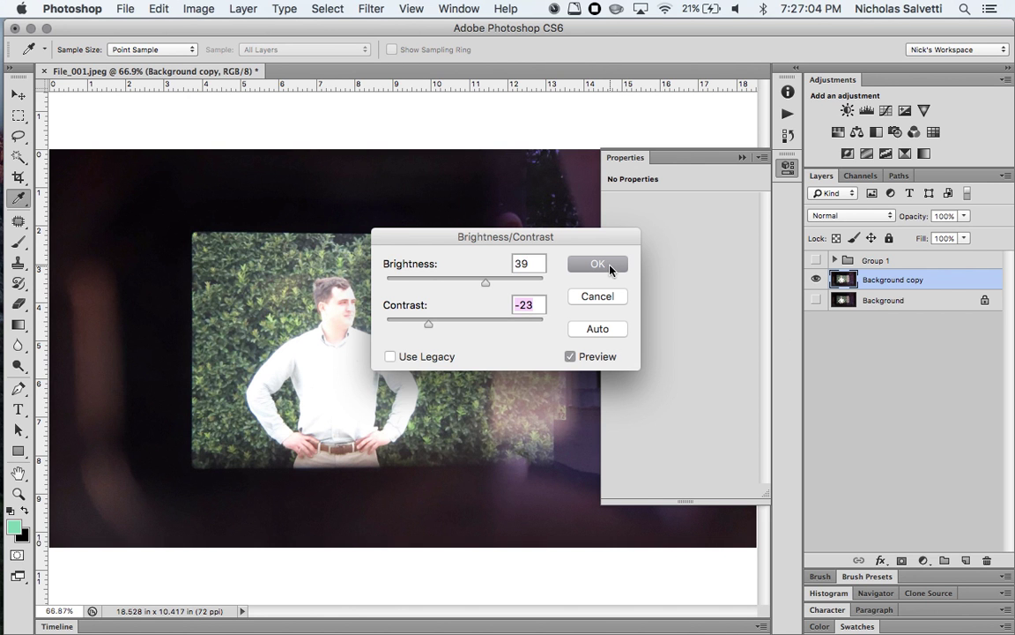
click(610, 270)
key(v)
click(888, 377)
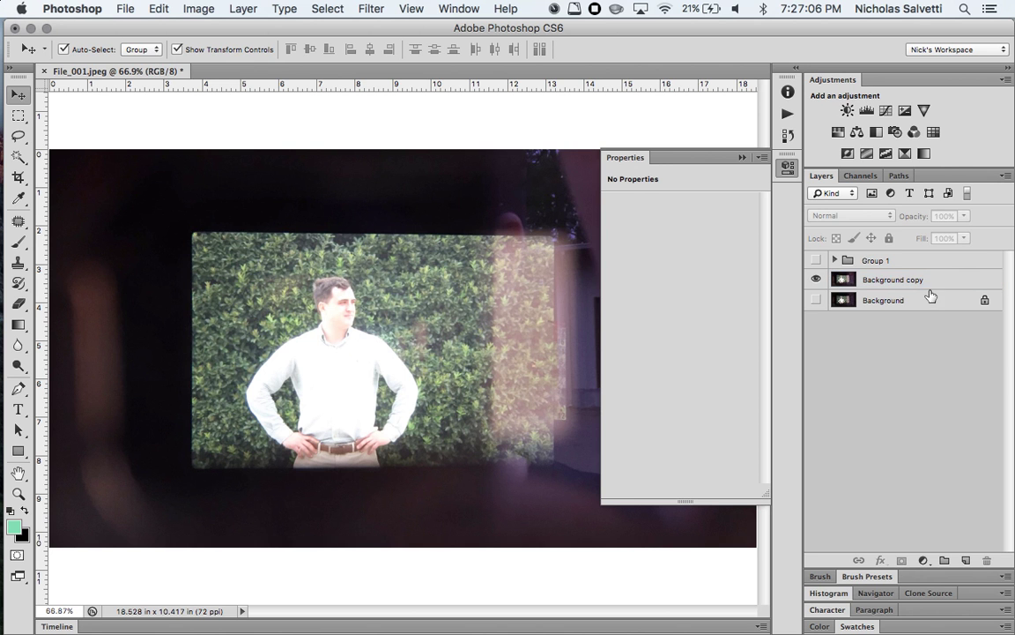
click(816, 301)
click(817, 279)
click(817, 279)
click(789, 138)
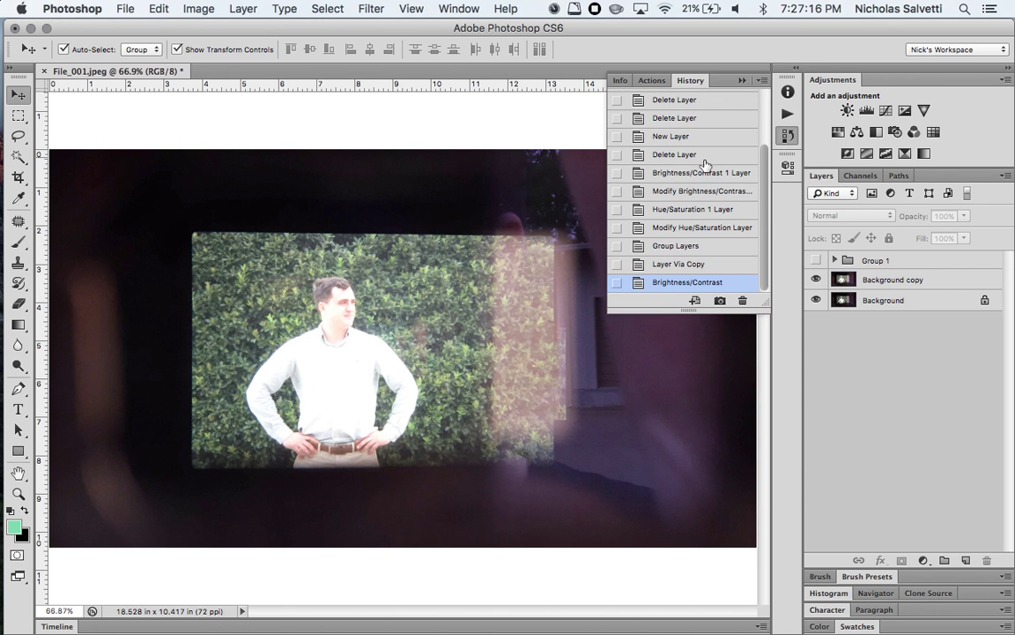
click(717, 264)
click(720, 282)
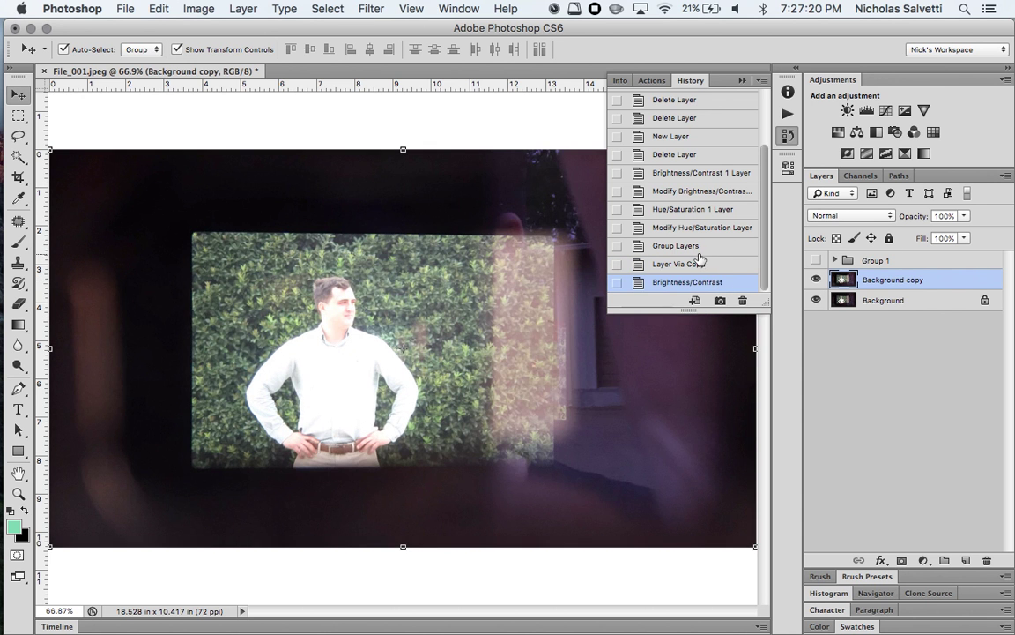
click(697, 267)
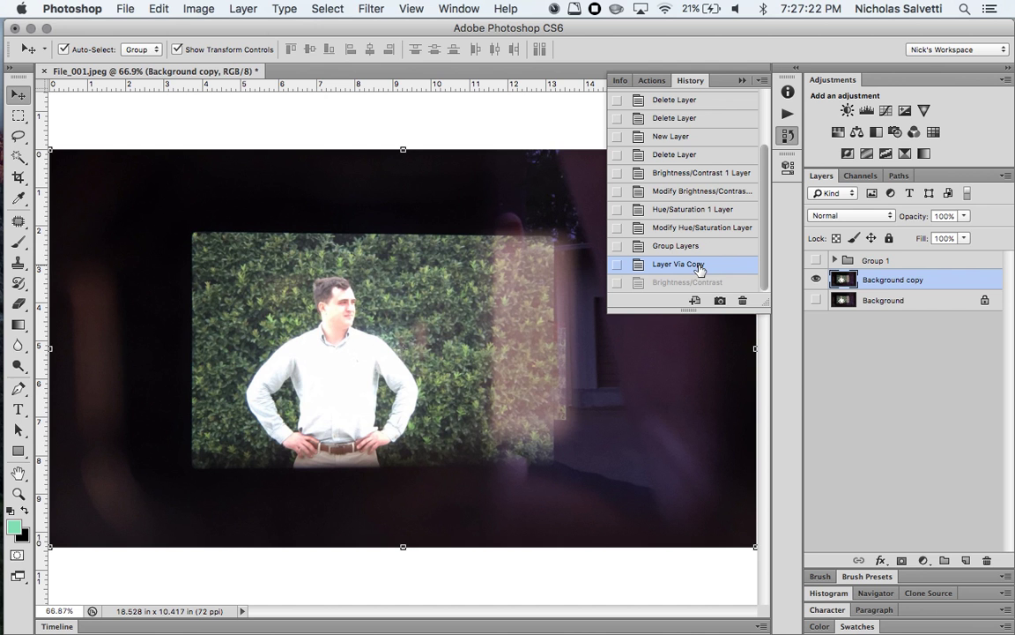
click(908, 373)
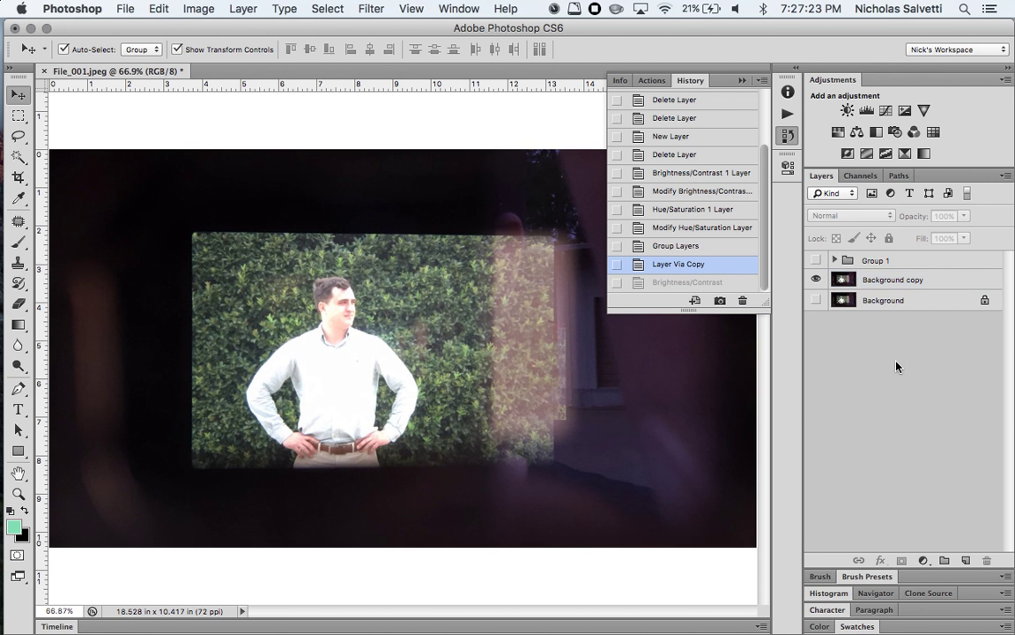
click(835, 260)
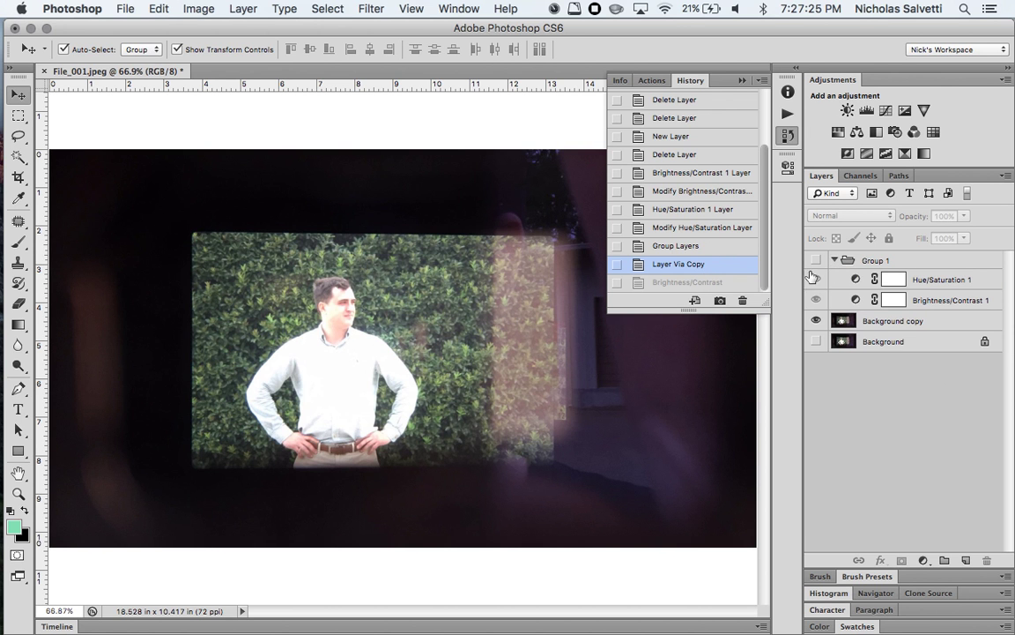
click(816, 260)
click(817, 321)
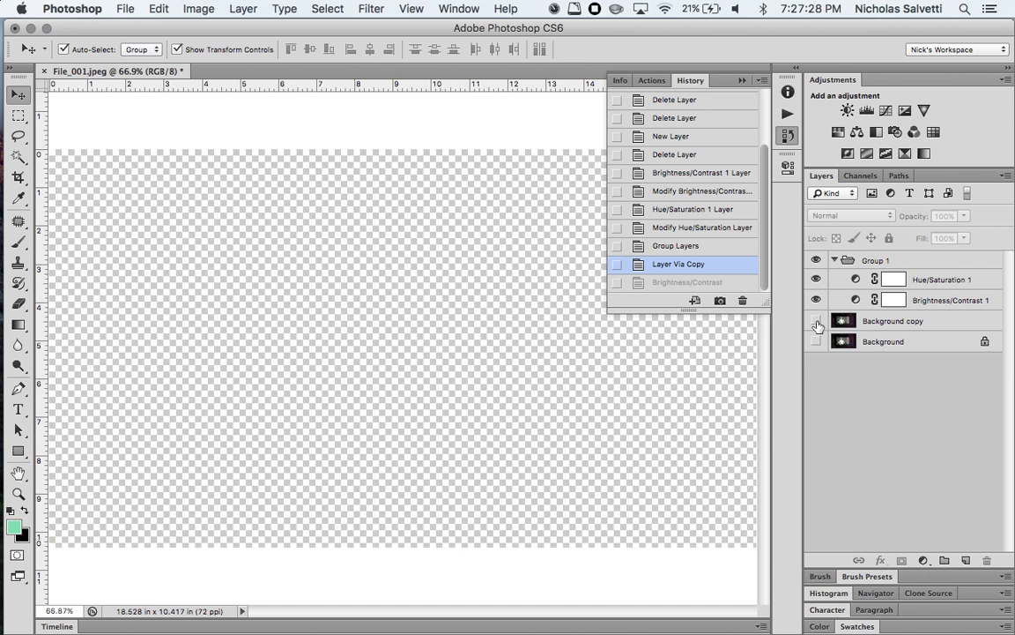
click(816, 341)
click(816, 321)
click(816, 261)
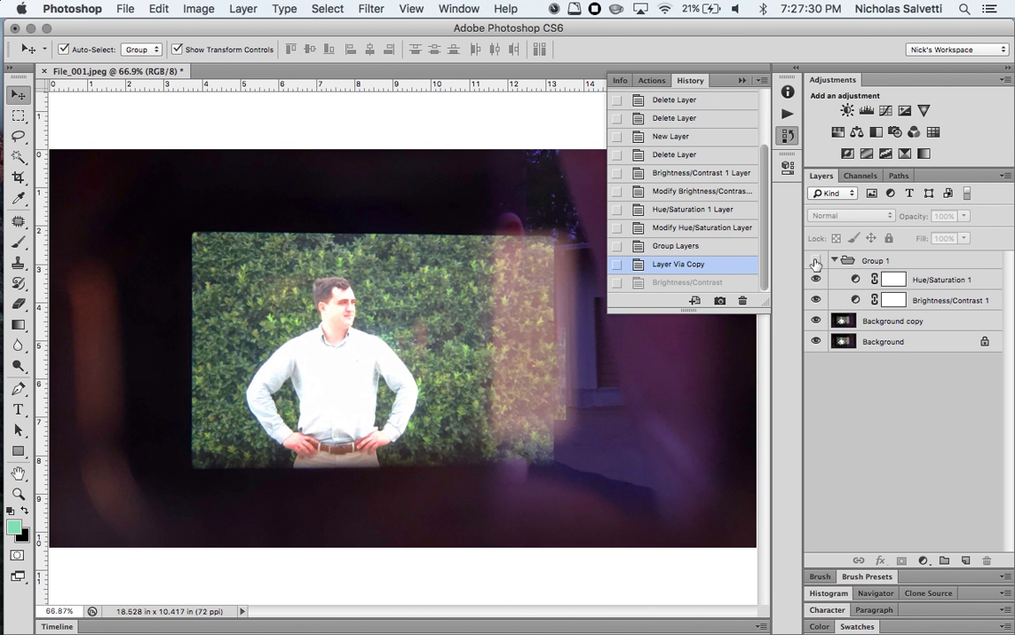
click(816, 261)
click(816, 261)
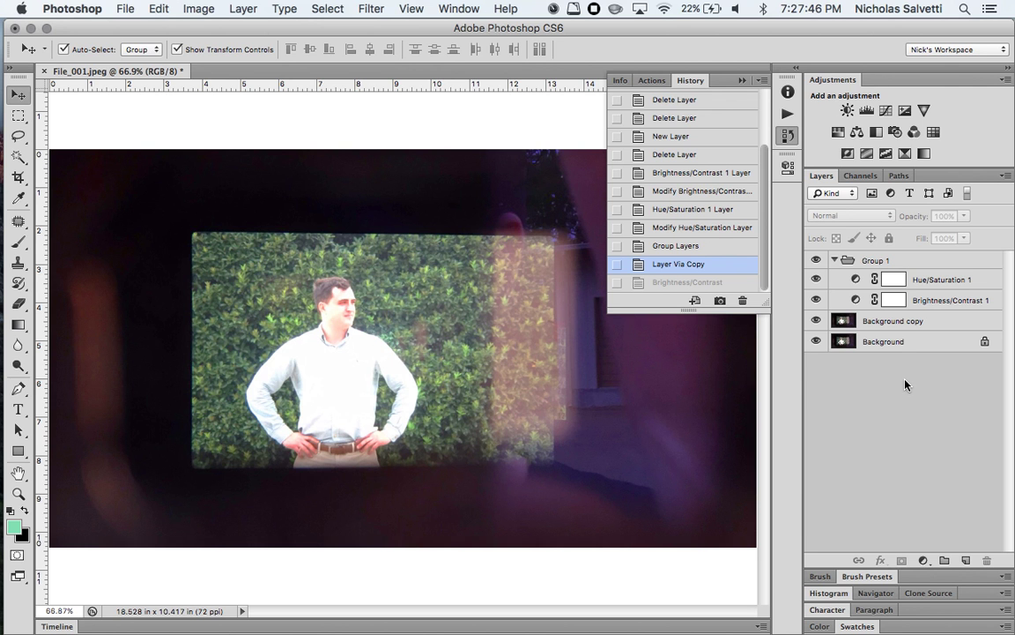
- Collapse Group 1 to tuck away its two adjustment layers
click(834, 261)
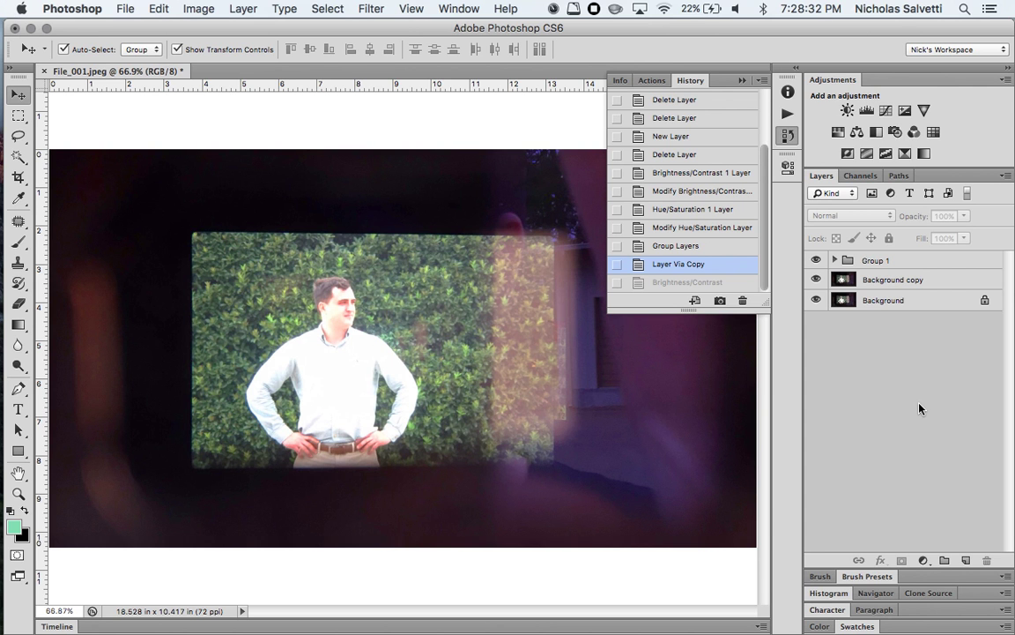
- Stamp visible layers into Layer 1, then group Group 1 and Background copy as Group 2
key(super+shift+alt+e)
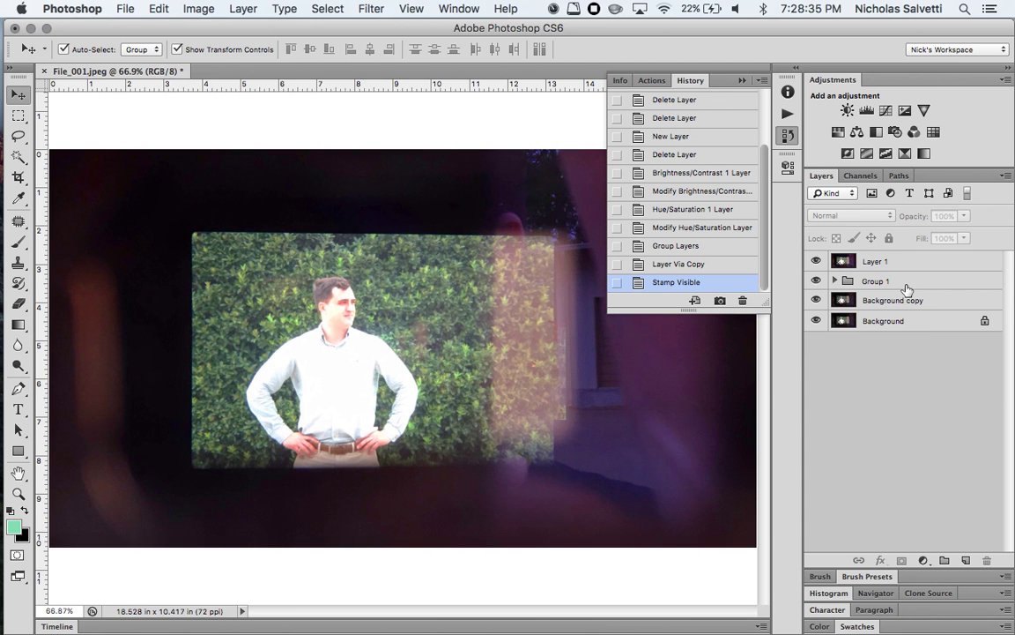
click(903, 283)
shift+click(926, 322)
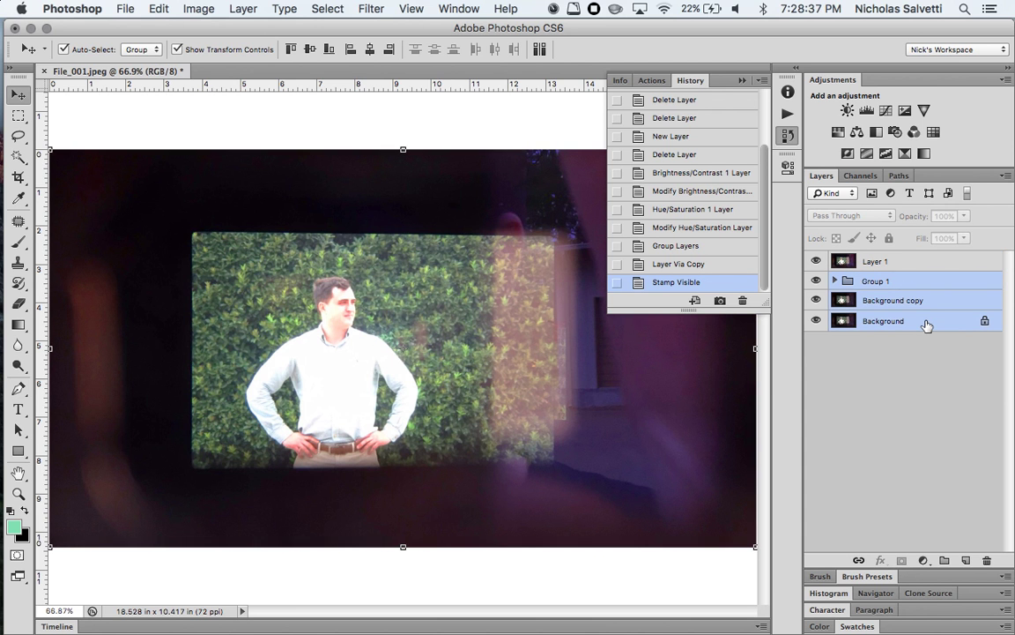
click(917, 359)
click(945, 305)
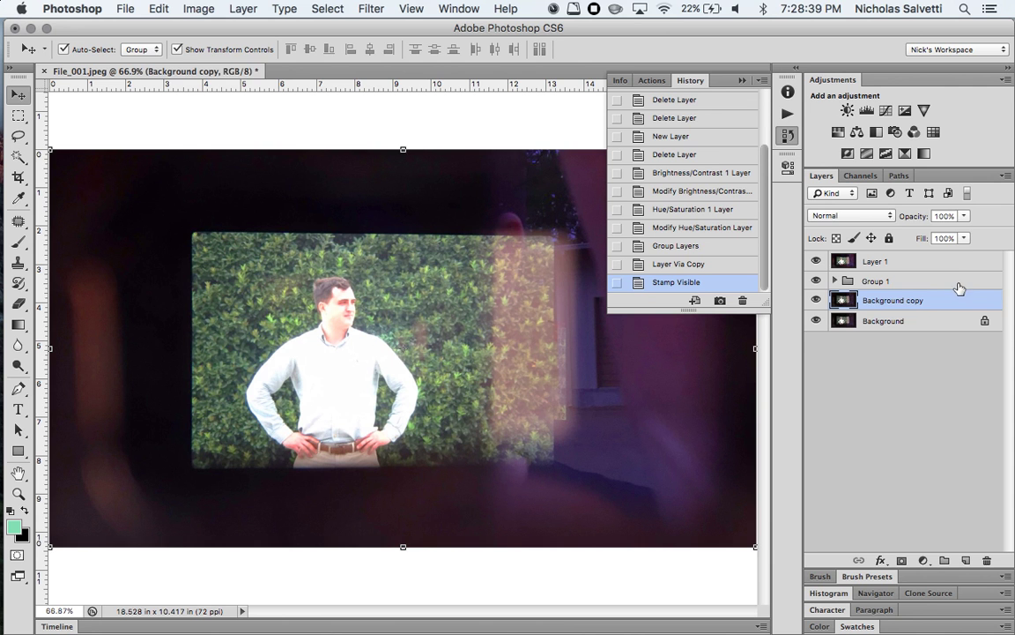
shift+click(957, 286)
key(super+g)
click(934, 340)
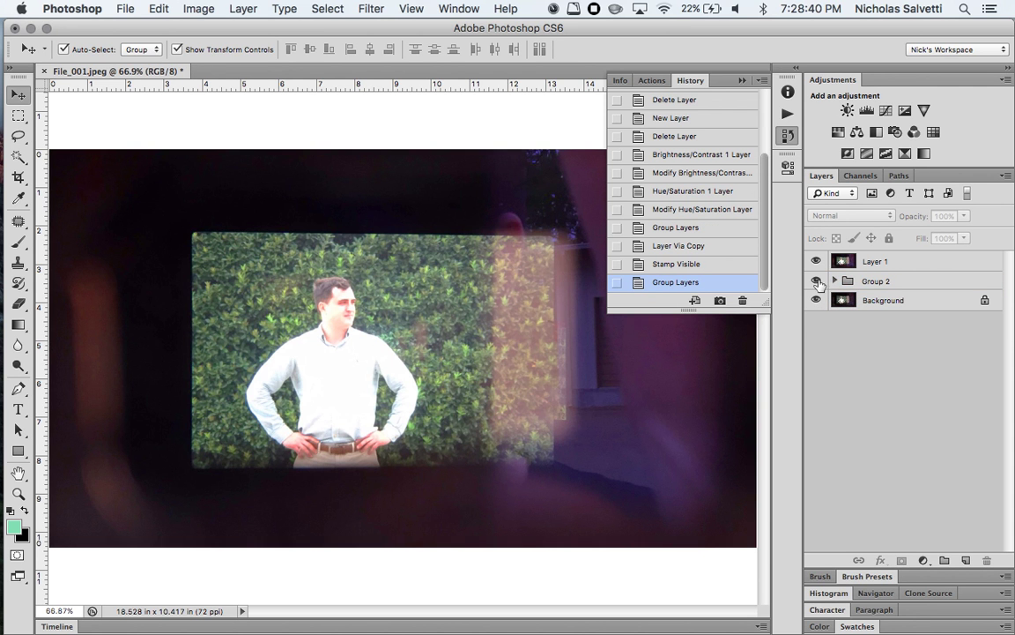
- Compare layer visibility, hide Layer 1, and expand Group 2 and Group 1
click(817, 280)
click(872, 262)
click(817, 301)
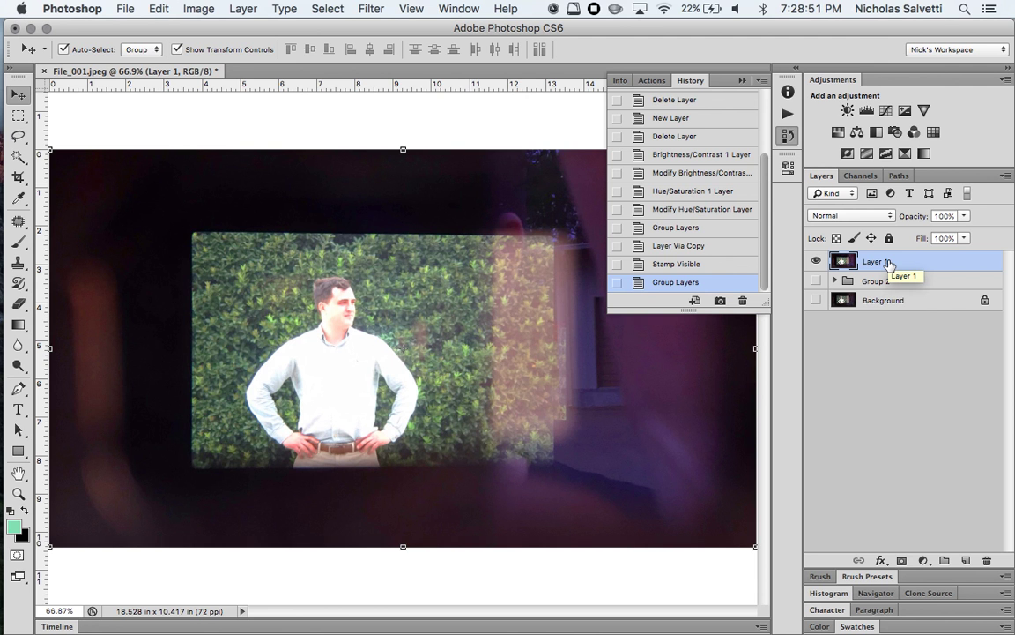
click(815, 281)
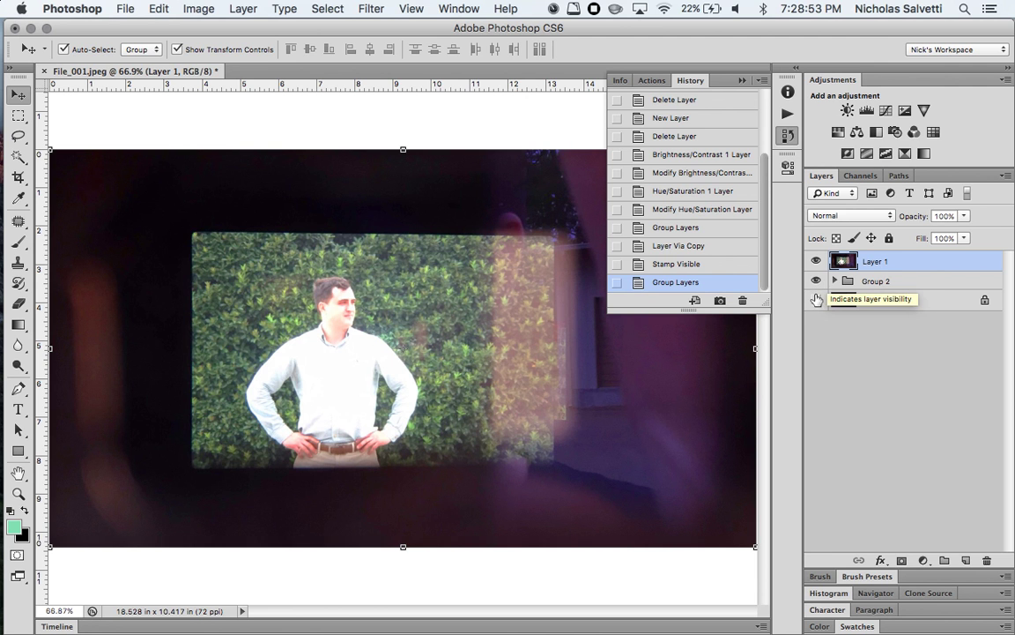
click(816, 261)
click(834, 280)
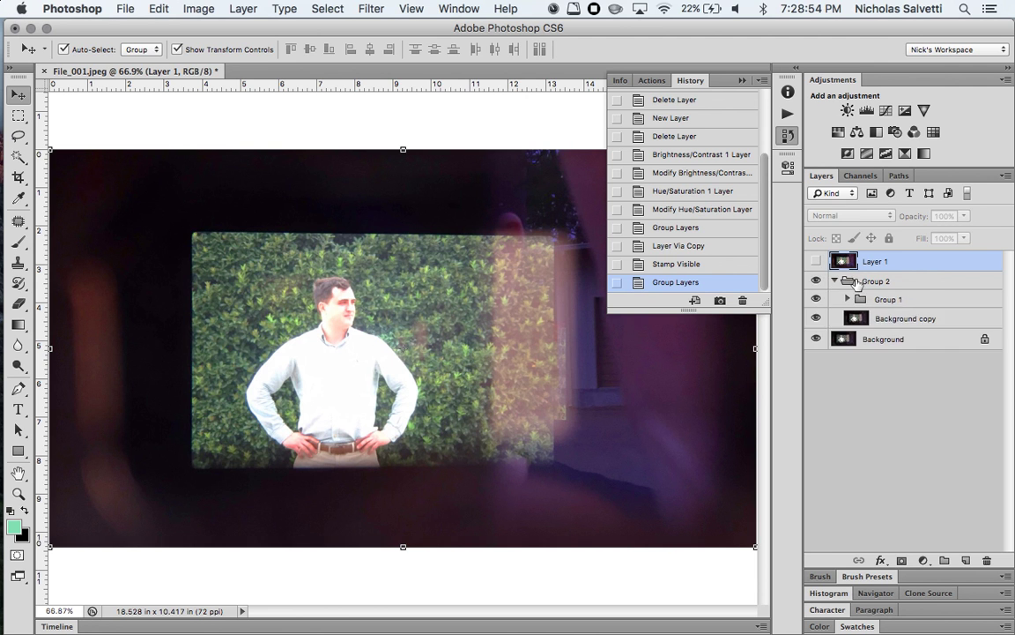
click(847, 300)
- Lower the Hue/Saturation 1 saturation to -40
click(870, 319)
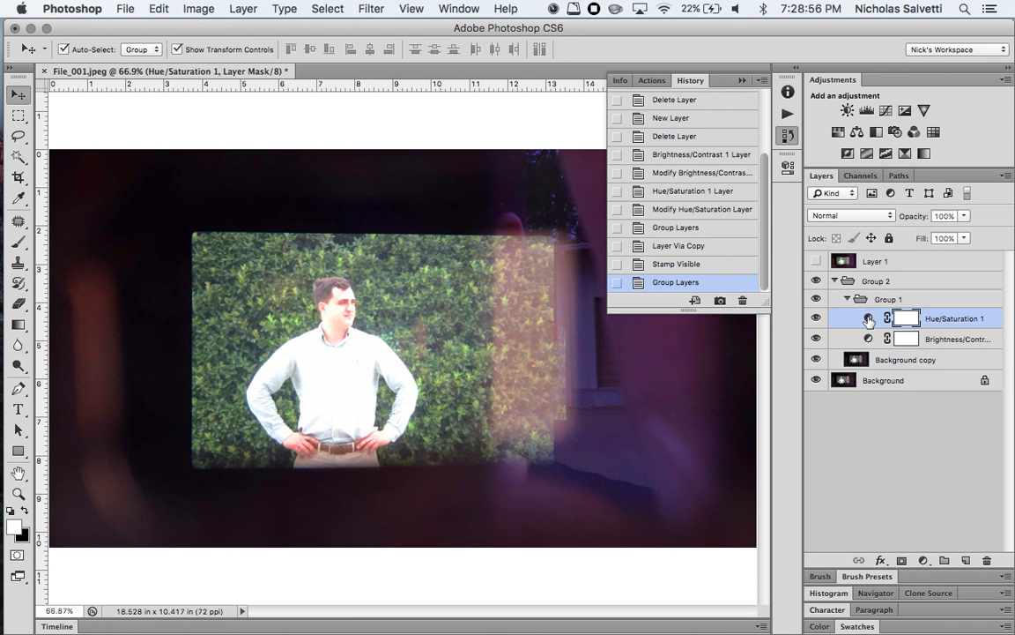
click(869, 319)
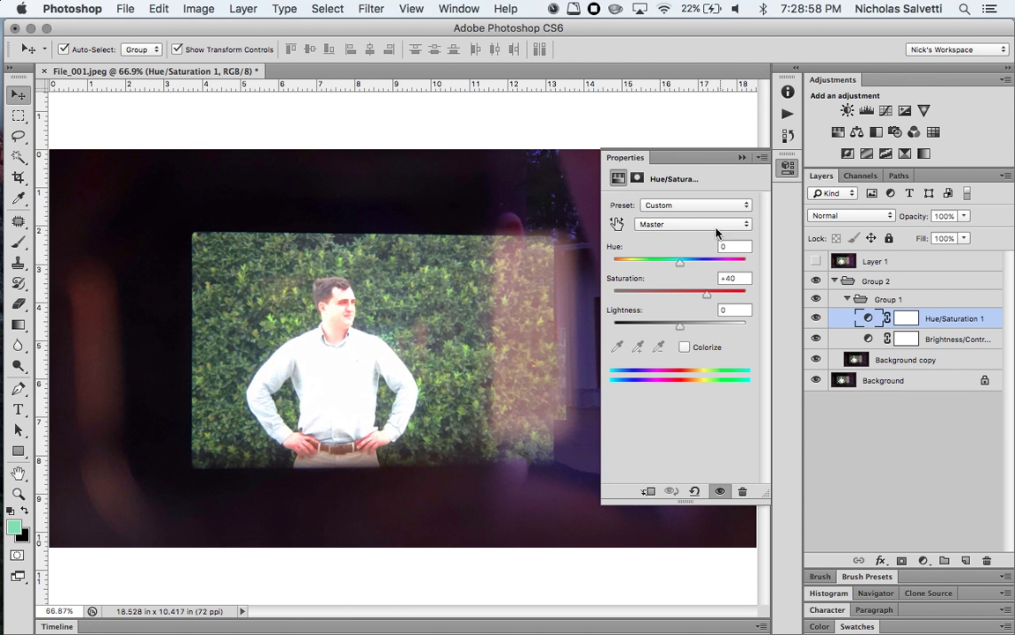
click(653, 292)
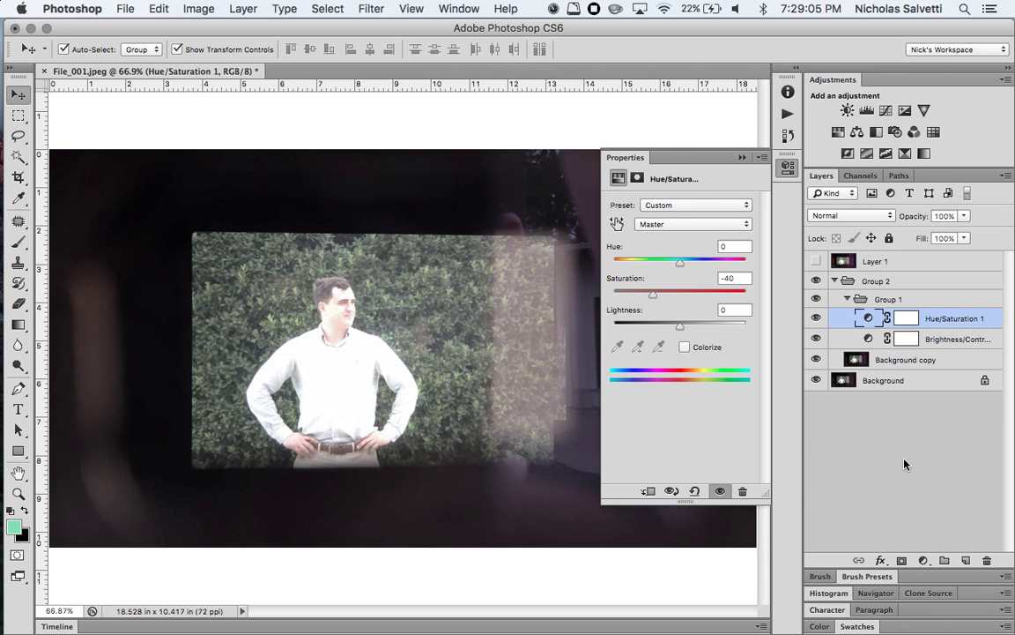
- Stamp visible into Layer 2 at the top of the stack and compare before and after
key(super+alt+shift+e)
drag(868, 319, 920, 256)
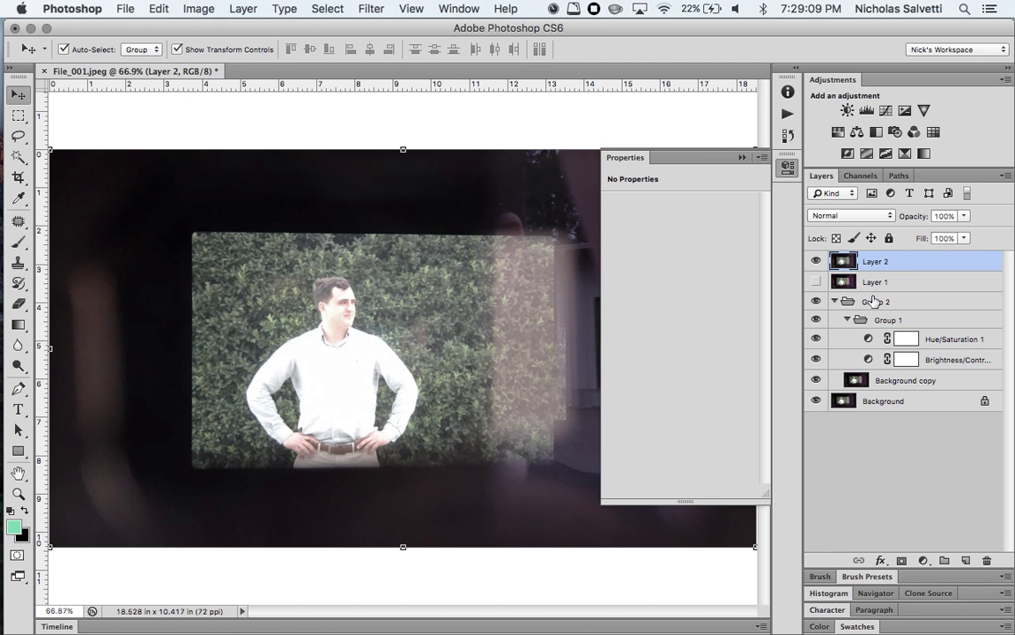
click(816, 262)
click(819, 280)
click(817, 262)
click(817, 262)
click(816, 261)
click(914, 303)
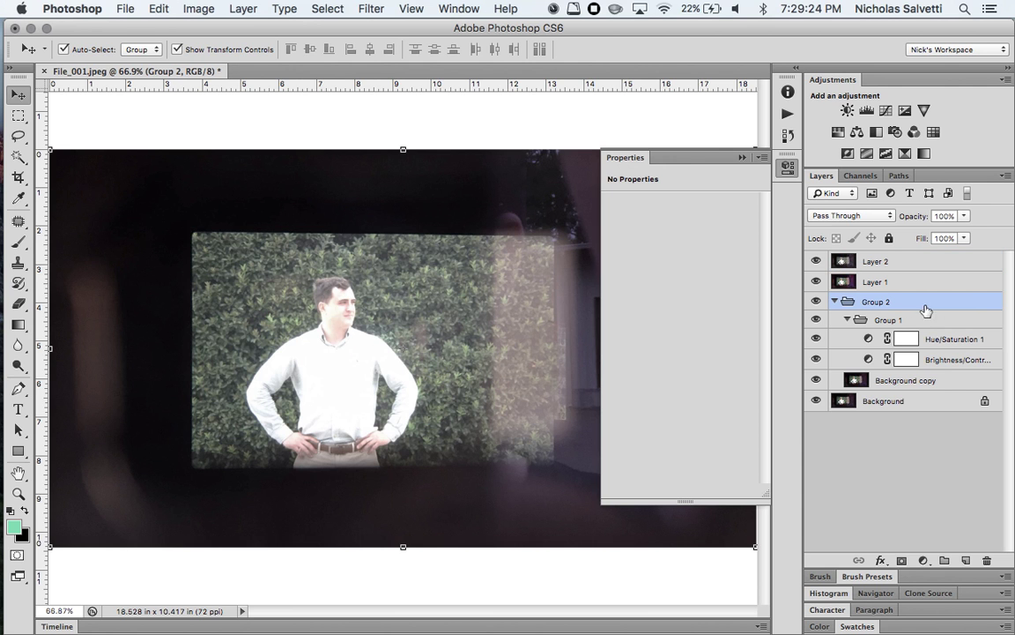
- Select Hue/Saturation 1 to show its -40 saturation, then open and close the adjustment layer menu unused
click(954, 343)
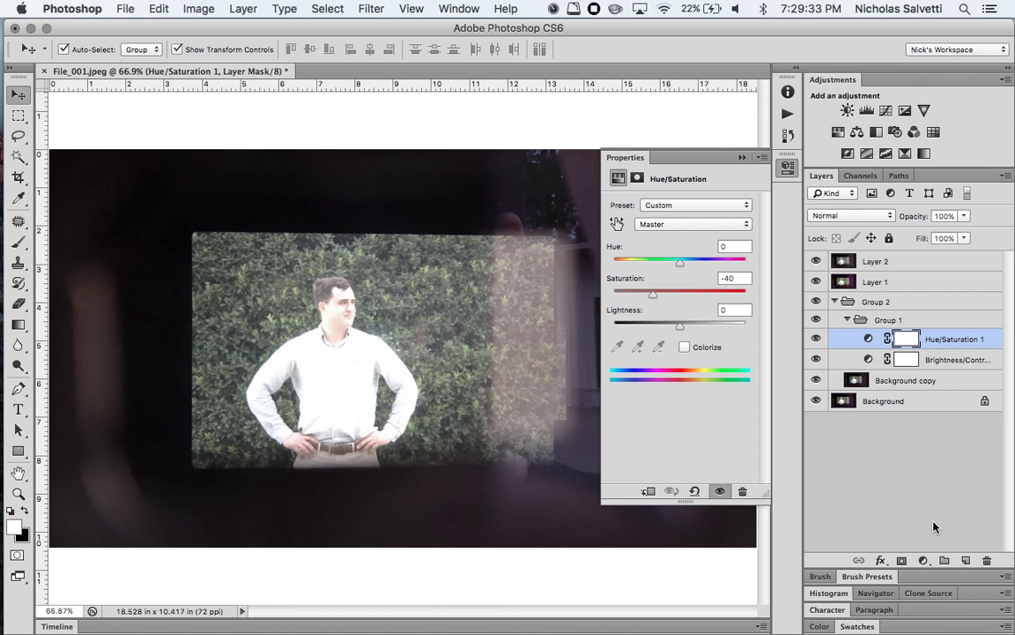
click(923, 561)
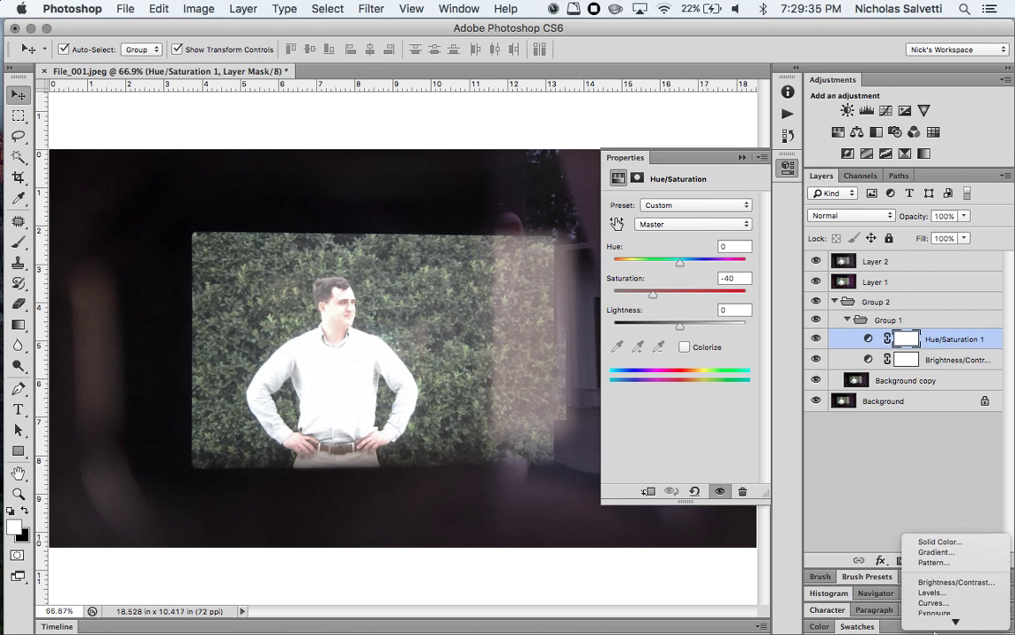
mouse_move(936, 628)
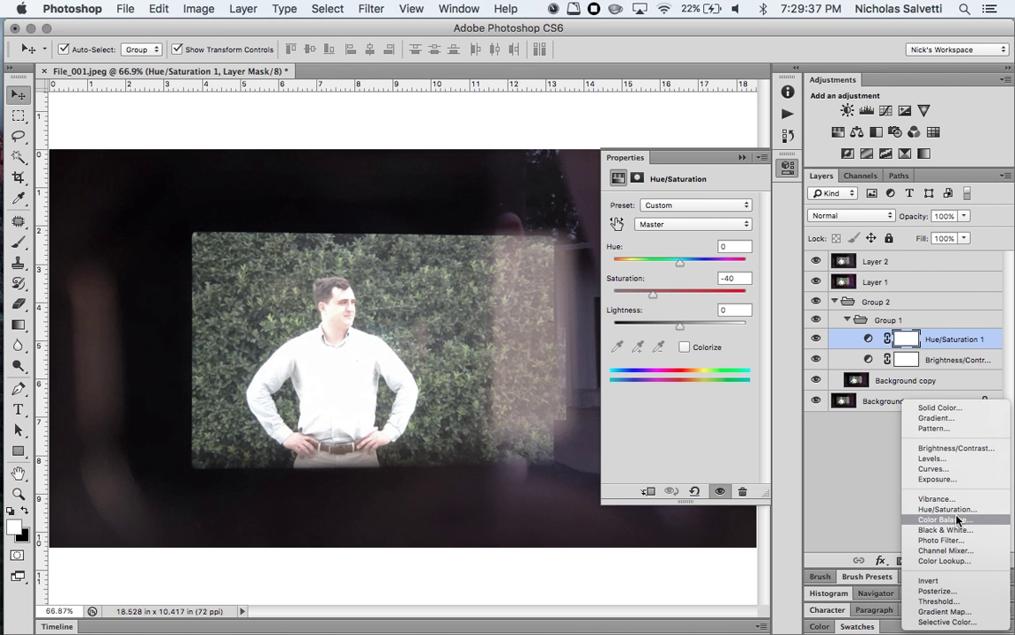
click(855, 474)
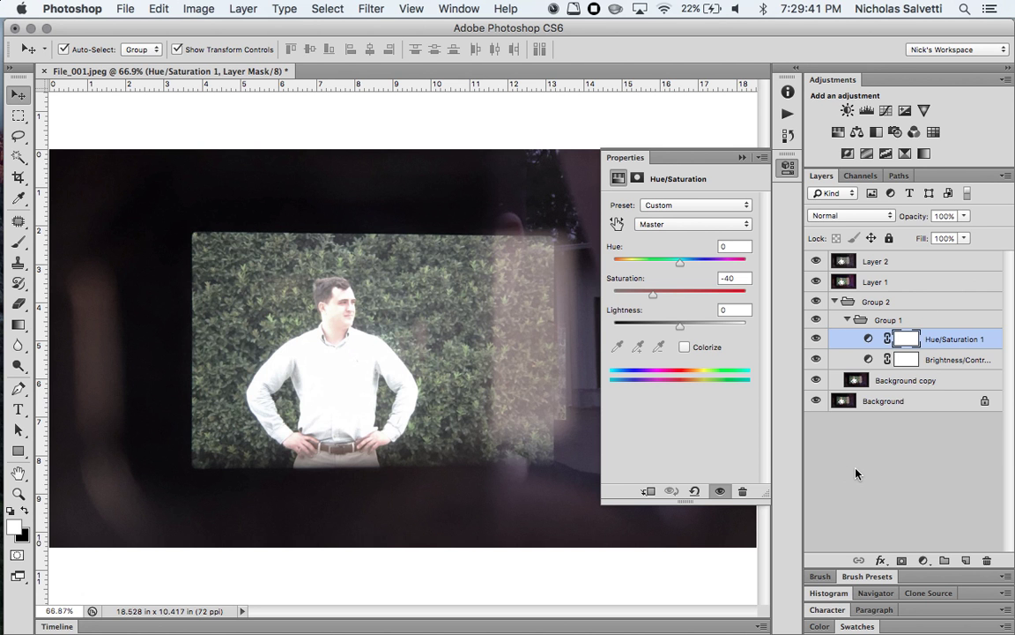
- Switch to Finder, showing Google Drive's ben folder with the 157 KB File_001.jpeg previewed
mouse_move(3, 167)
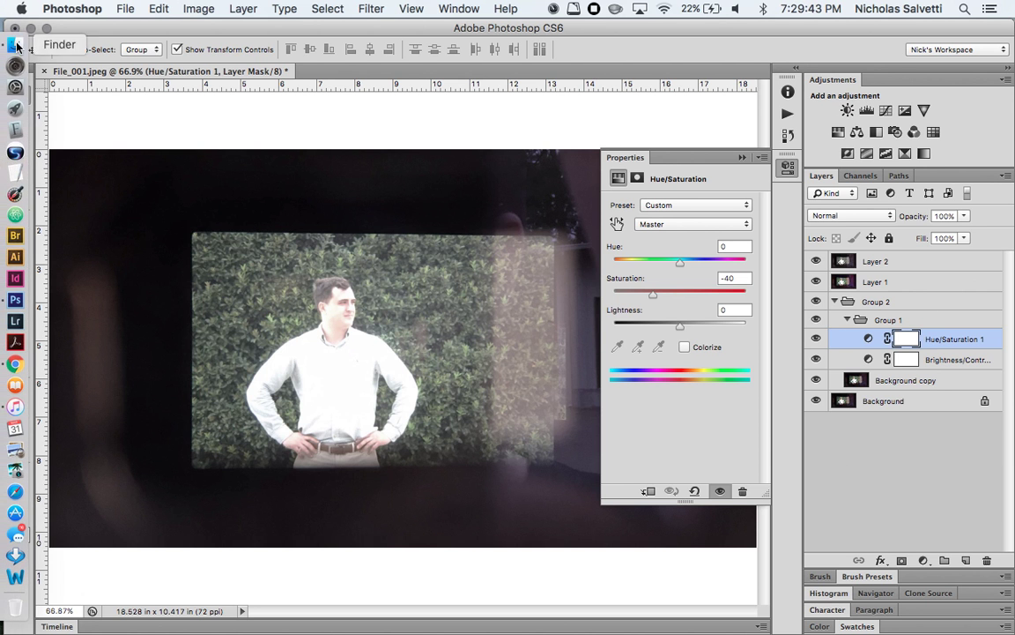
click(13, 40)
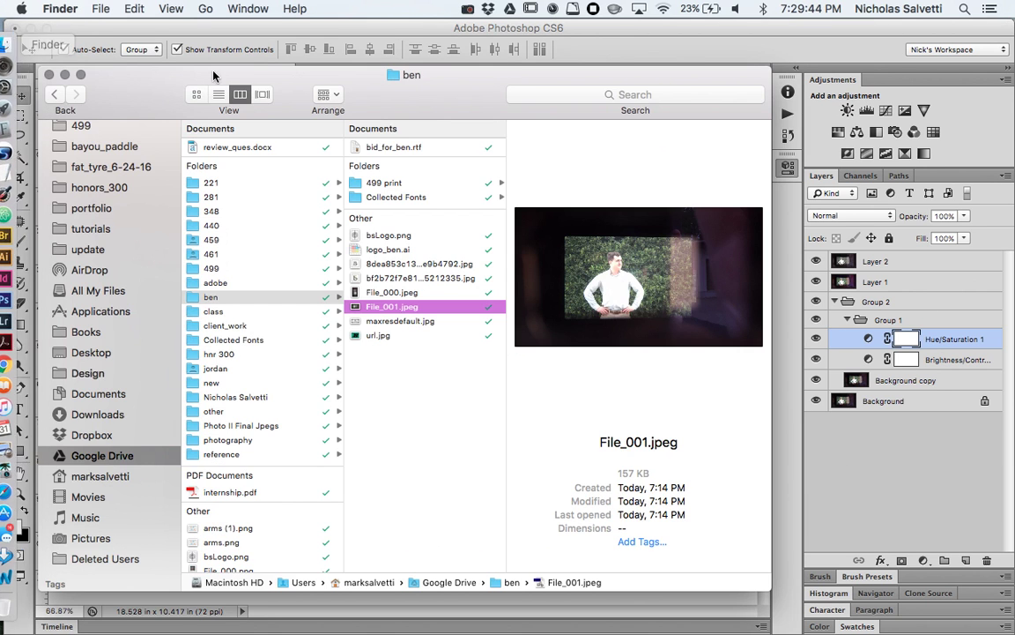
click(468, 10)
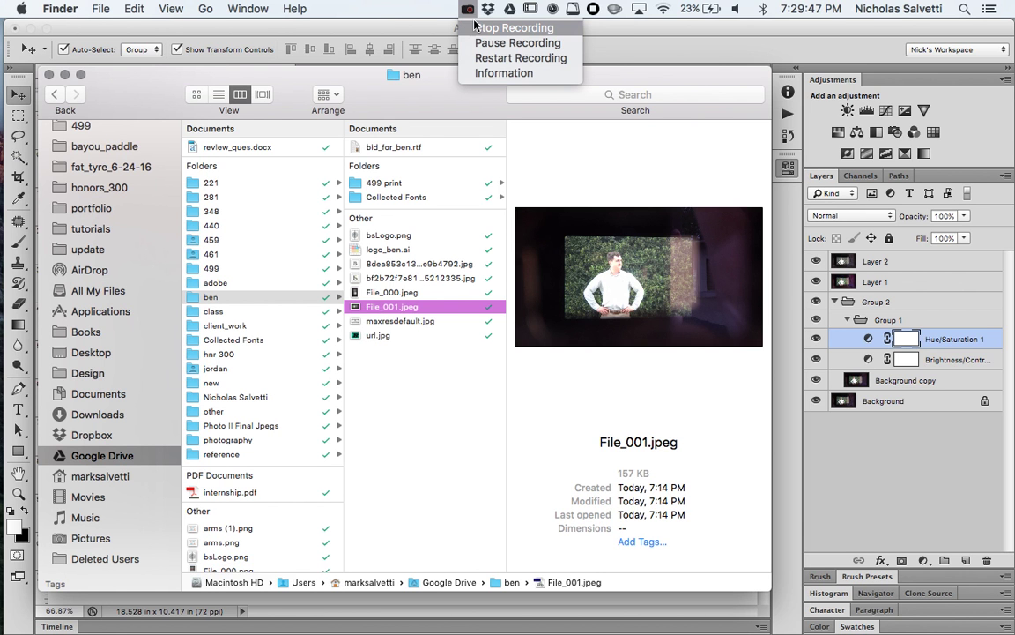